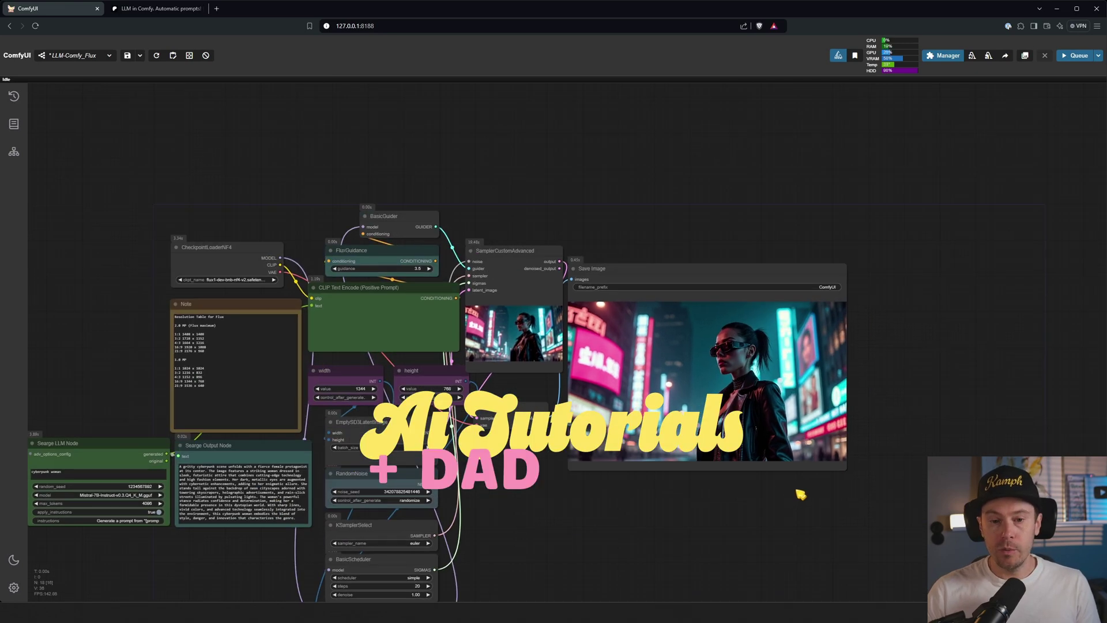
{"action": "scroll", "coordinate": [800, 495], "scroll_direction": "up", "scroll_amount": 6}
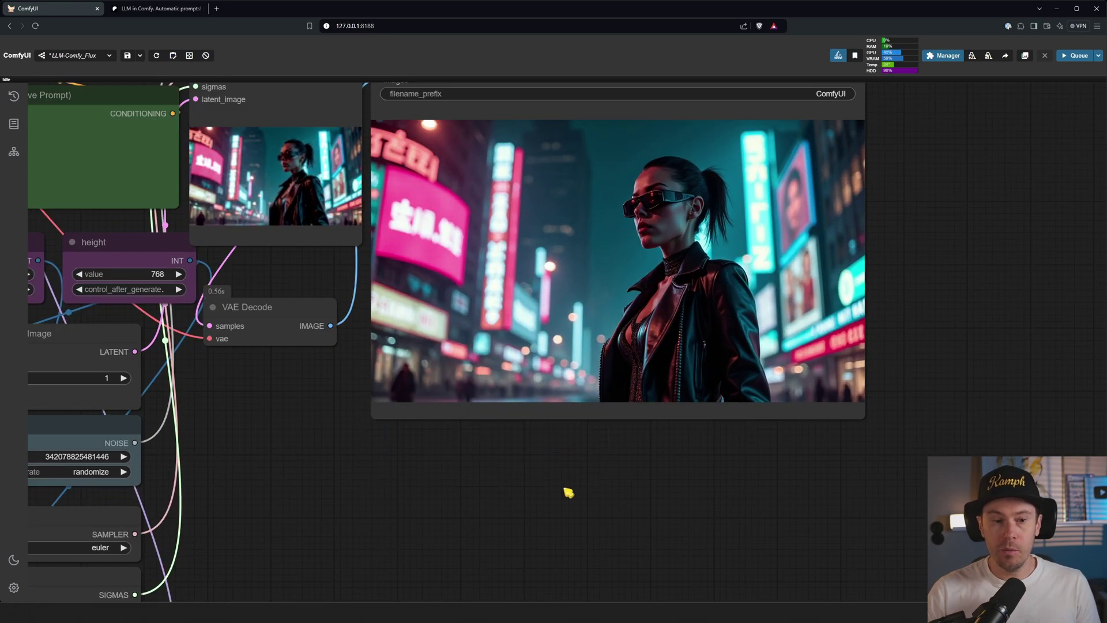
Navigate to the Searge LLM and output nodes and read the expanded prompt text
{"action": "left_click_drag", "start_coordinate": [296, 523], "coordinate": [809, 400]}
{"action": "left_click_drag", "start_coordinate": [411, 492], "coordinate": [540, 483]}
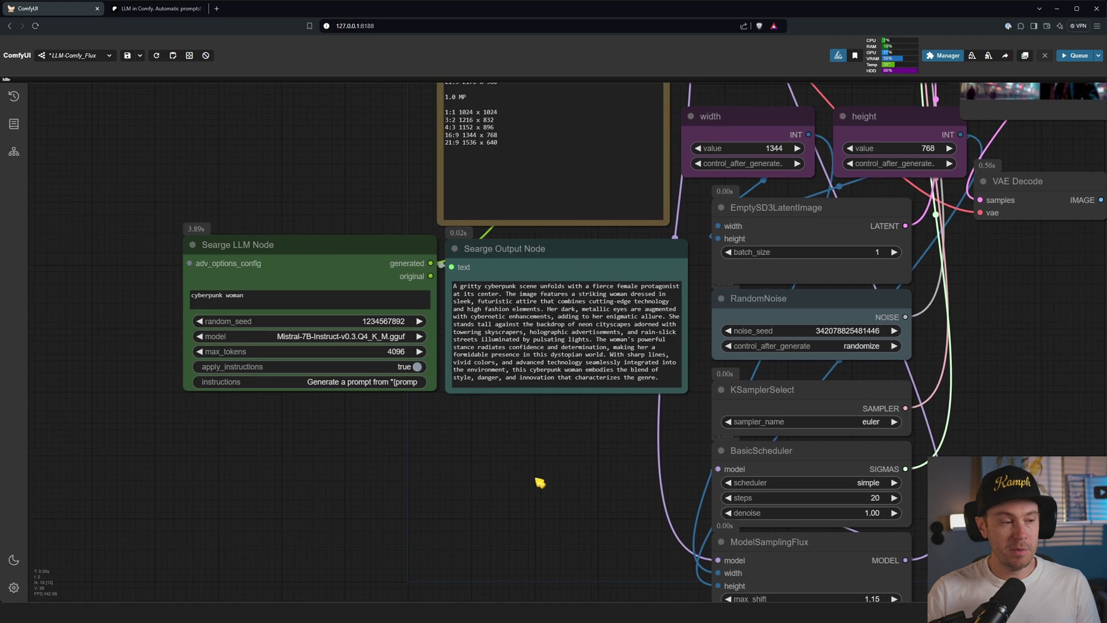
{"action": "scroll", "coordinate": [300, 176], "scroll_direction": "up", "scroll_amount": 3}
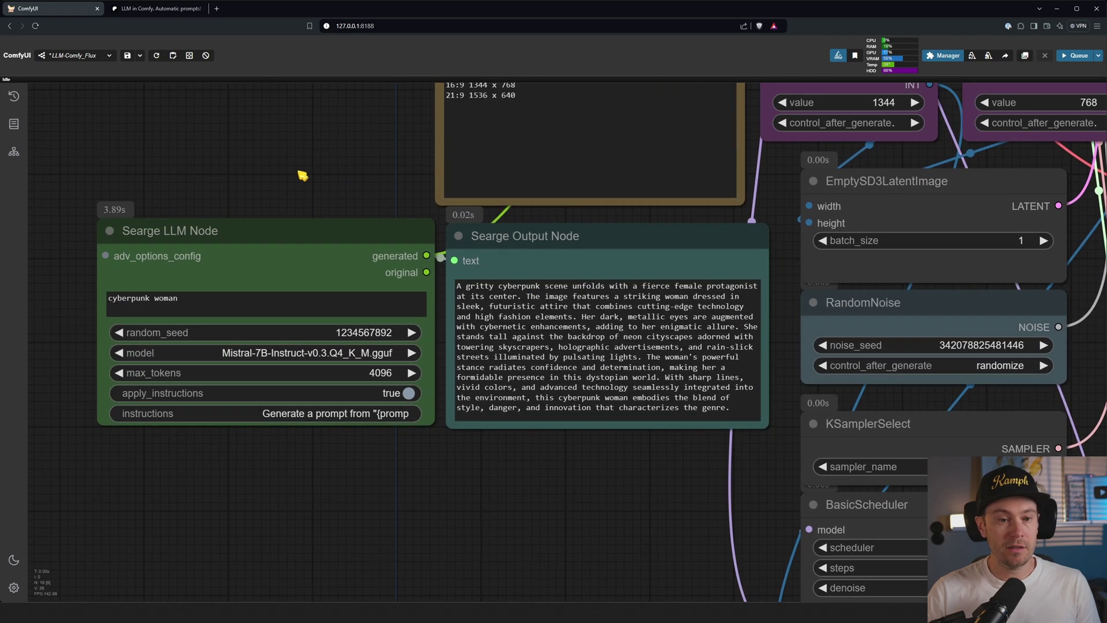
{"action": "scroll", "coordinate": [196, 234], "scroll_direction": "up", "scroll_amount": 2}
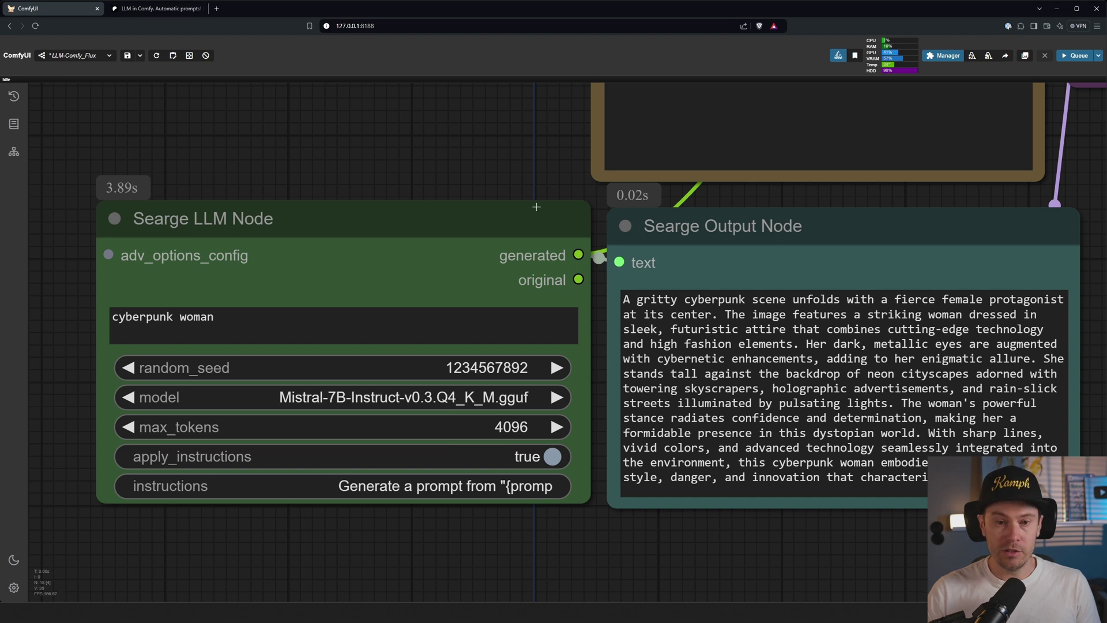
{"action": "left_click_drag", "start_coordinate": [529, 172], "coordinate": [432, 154]}
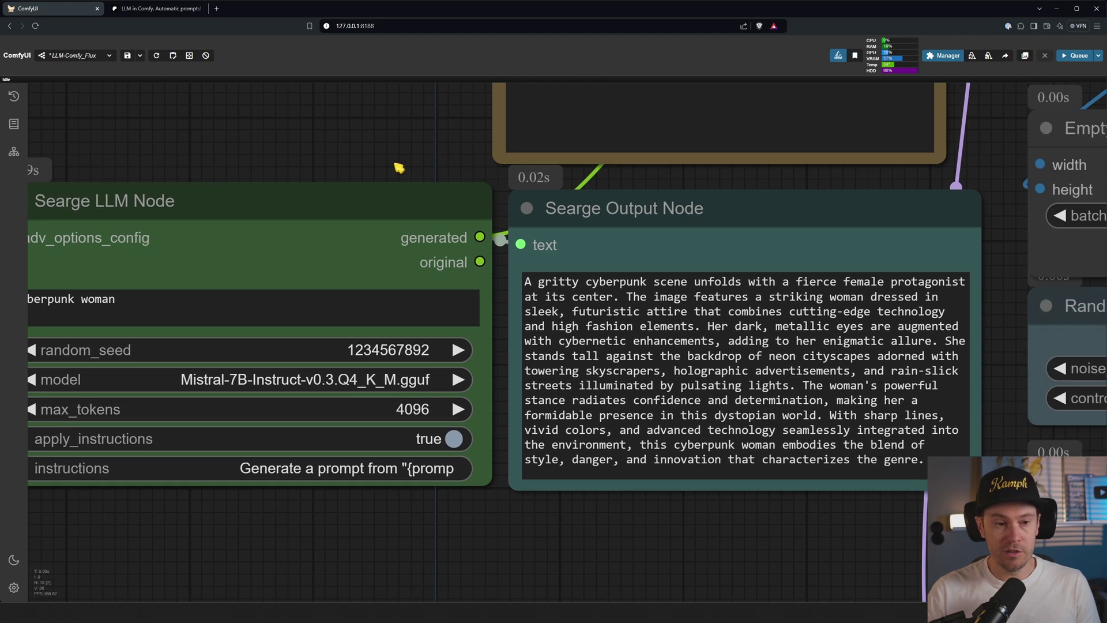
{"action": "left_click_drag", "start_coordinate": [318, 155], "coordinate": [450, 169]}
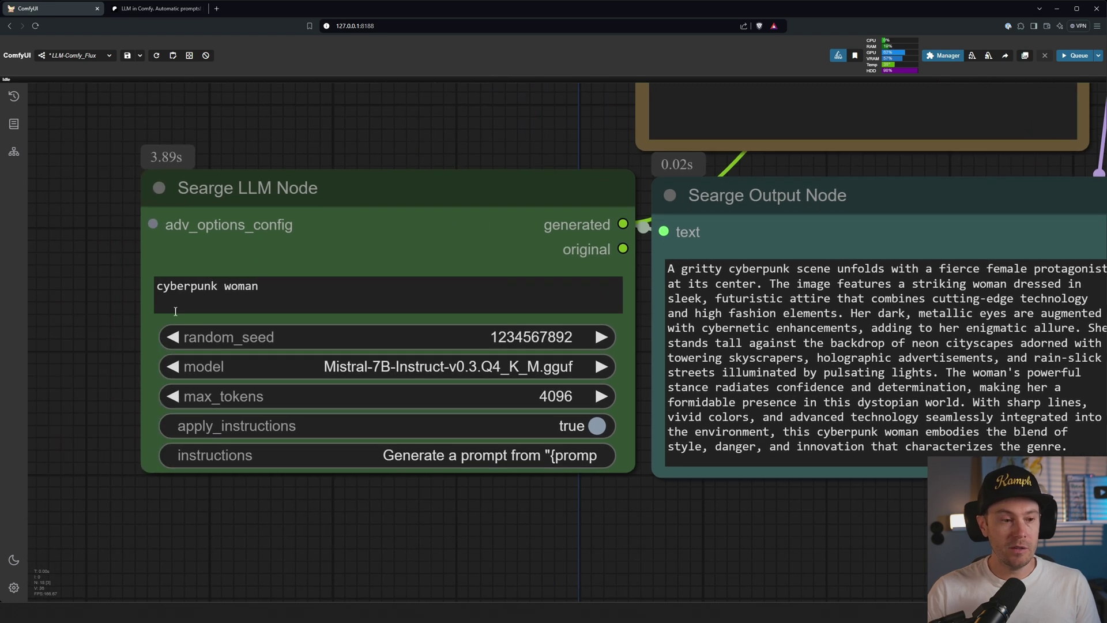
{"action": "scroll", "coordinate": [129, 317], "scroll_direction": "up", "scroll_amount": 6}
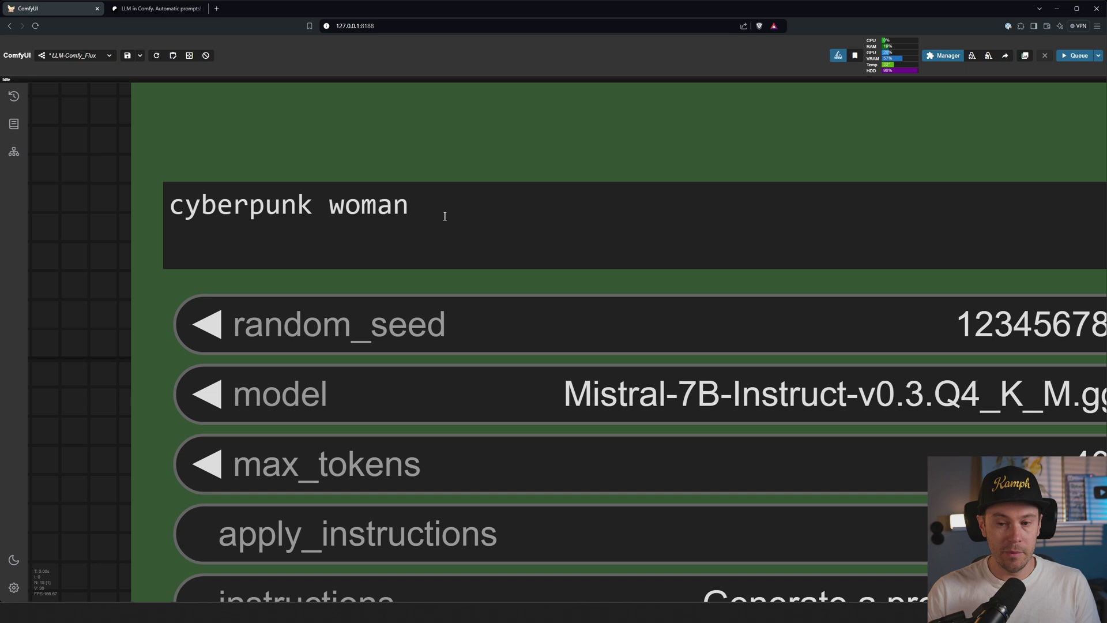
{"action": "scroll", "coordinate": [444, 291], "scroll_direction": "down", "scroll_amount": 3}
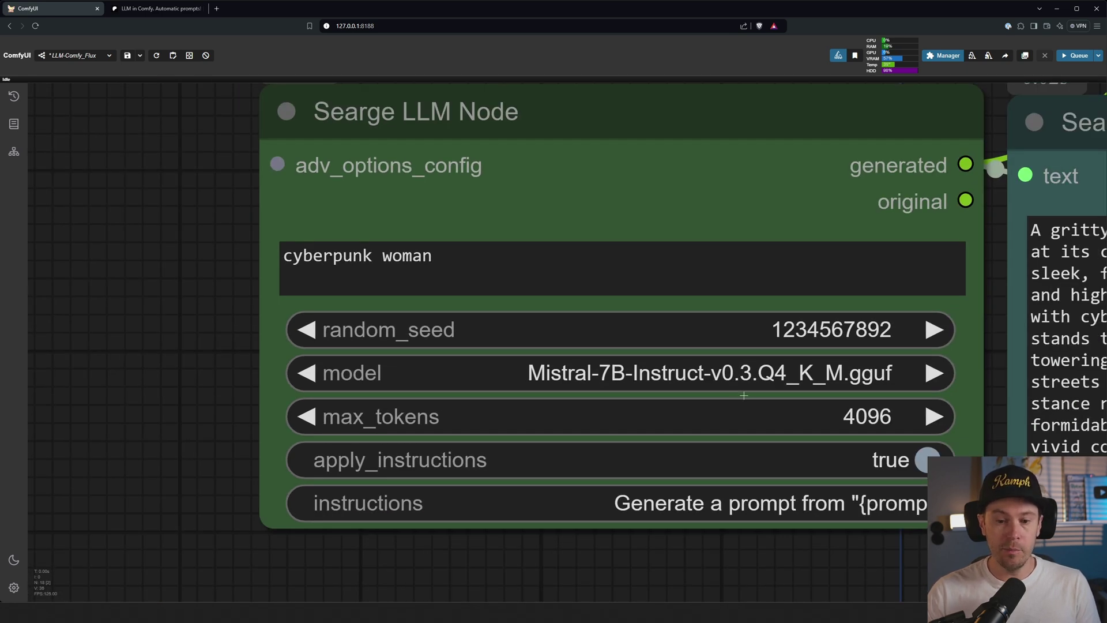
{"action": "scroll", "coordinate": [633, 462], "scroll_direction": "right", "scroll_amount": 3}
{"action": "scroll", "coordinate": [522, 428], "scroll_direction": "up", "scroll_amount": 3}
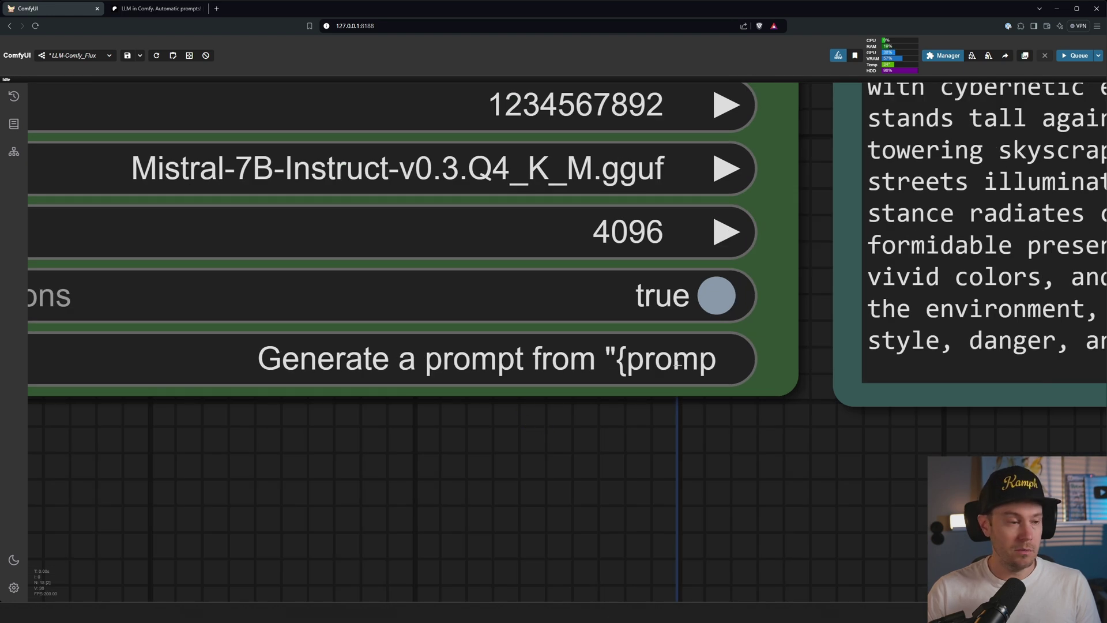
{"action": "scroll", "coordinate": [629, 404], "scroll_direction": "down", "scroll_amount": 2}
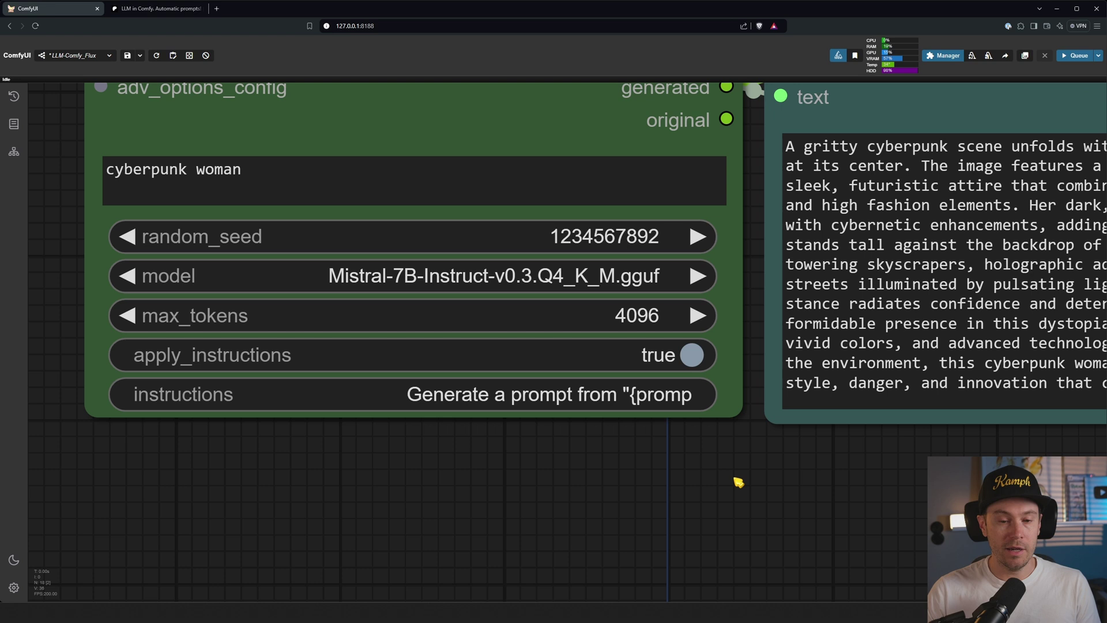
{"action": "scroll", "coordinate": [739, 482], "scroll_direction": "right", "scroll_amount": 5}
{"action": "scroll", "coordinate": [443, 552], "scroll_direction": "up", "scroll_amount": 1}
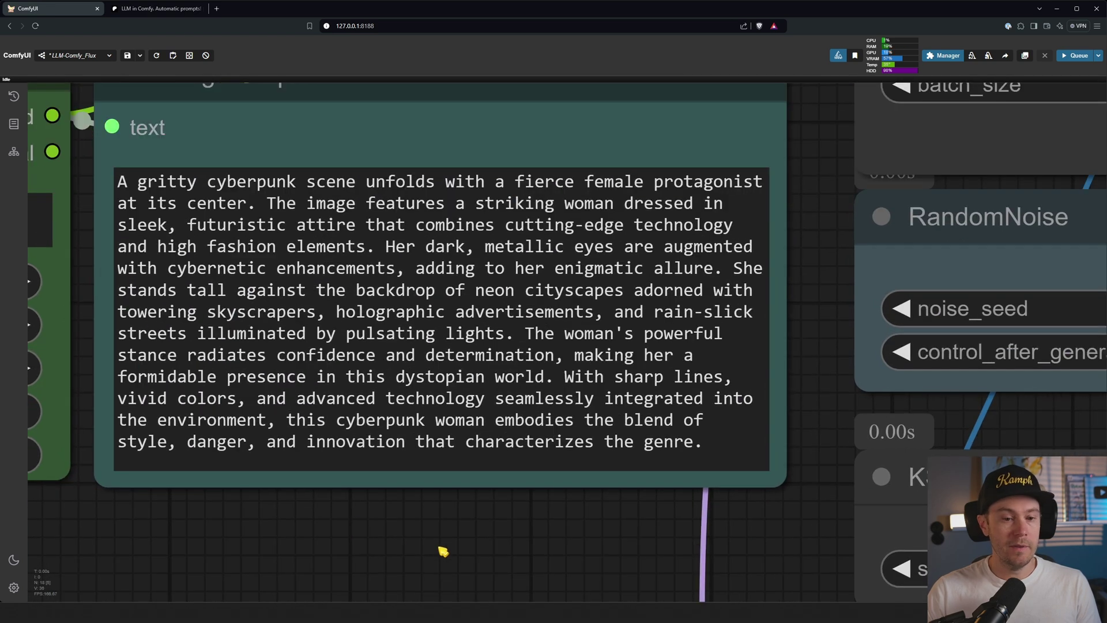
{"action": "left_click_drag", "start_coordinate": [432, 529], "coordinate": [437, 542]}
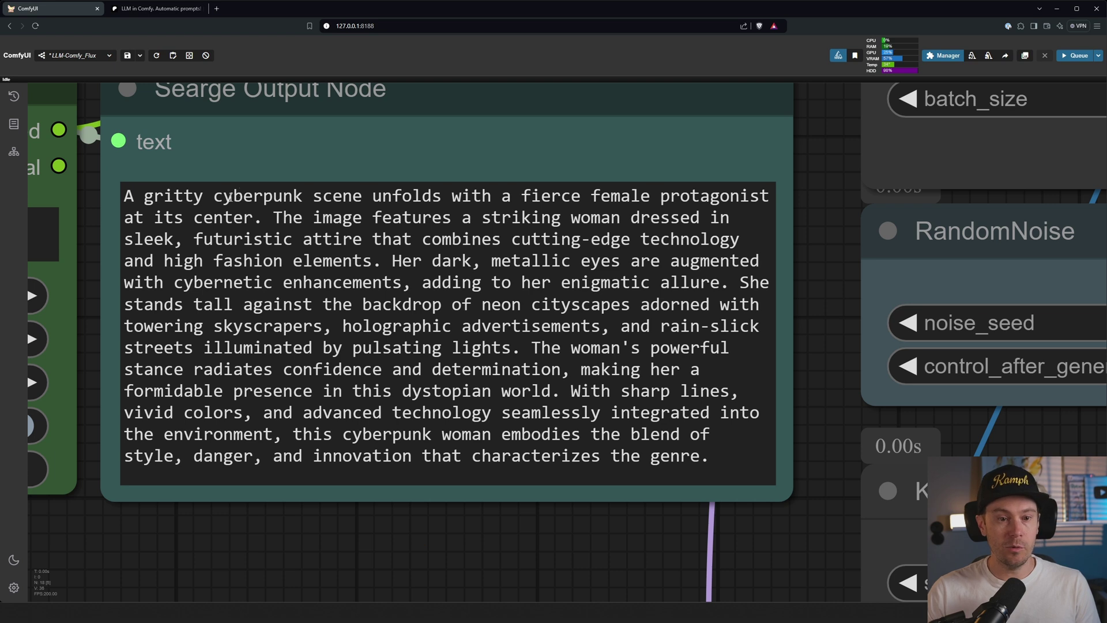
{"action": "left_click_drag", "start_coordinate": [232, 196], "coordinate": [327, 241]}
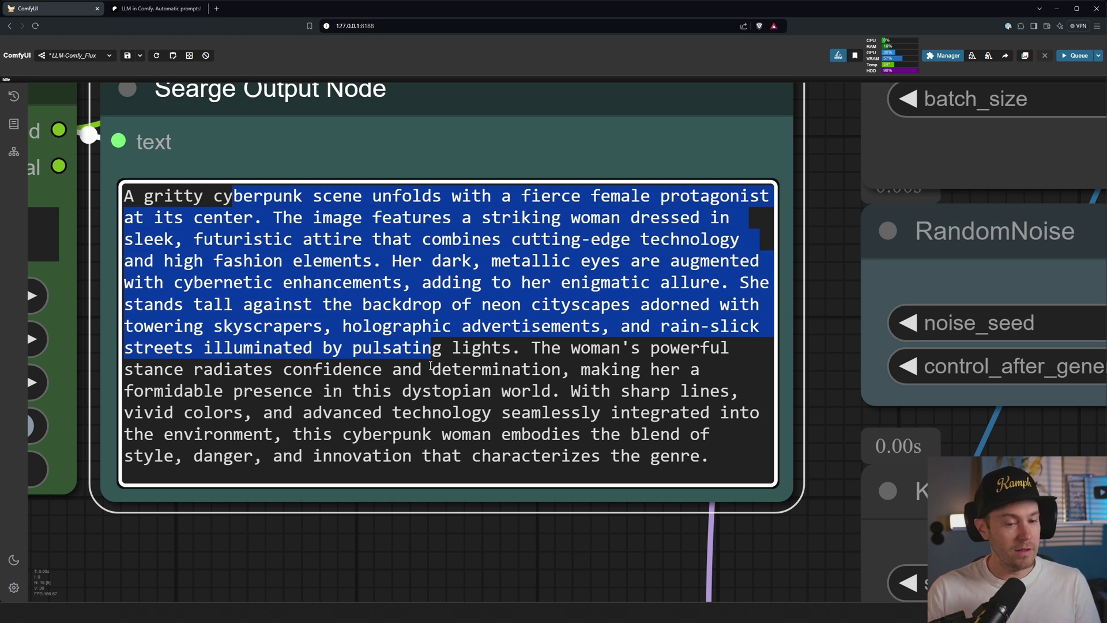
{"action": "left_click", "coordinate": [431, 366]}
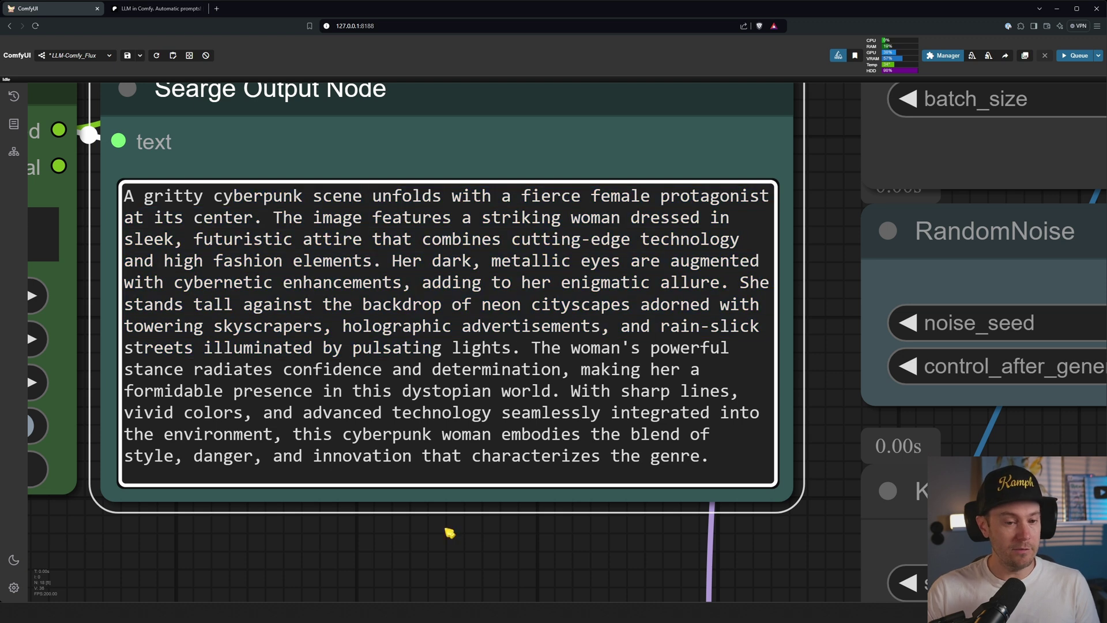
{"action": "scroll", "coordinate": [447, 537], "scroll_direction": "down", "scroll_amount": 5}
Replace the cyberpunk woman prompt with 'fantasy island' and queue a new run
{"action": "left_click_drag", "start_coordinate": [449, 581], "coordinate": [448, 559]}
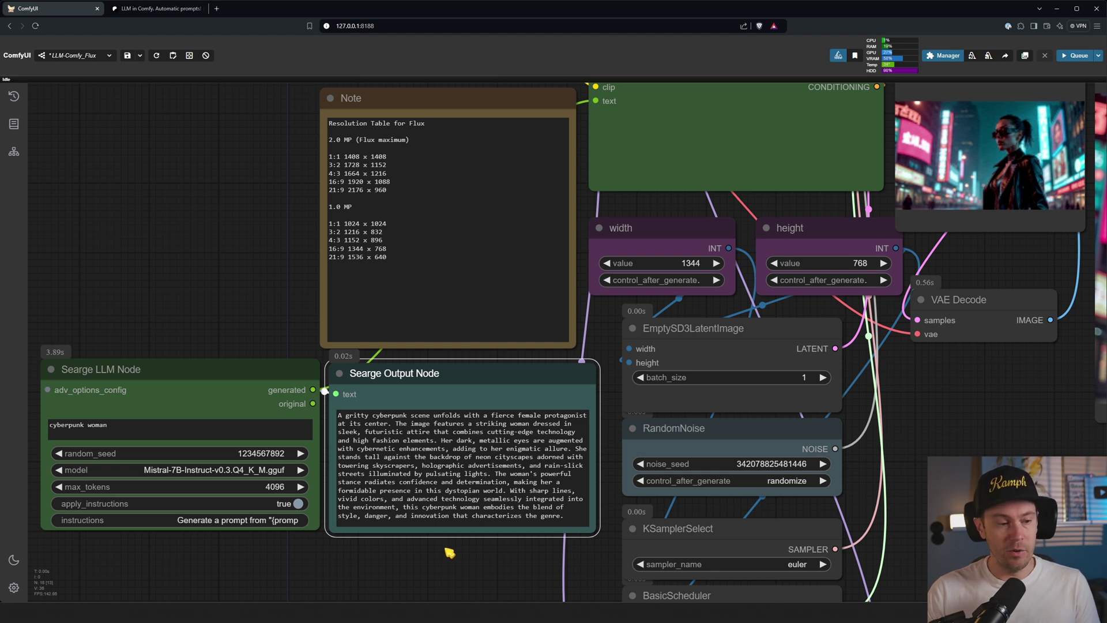
{"action": "left_click_drag", "start_coordinate": [248, 537], "coordinate": [532, 461]}
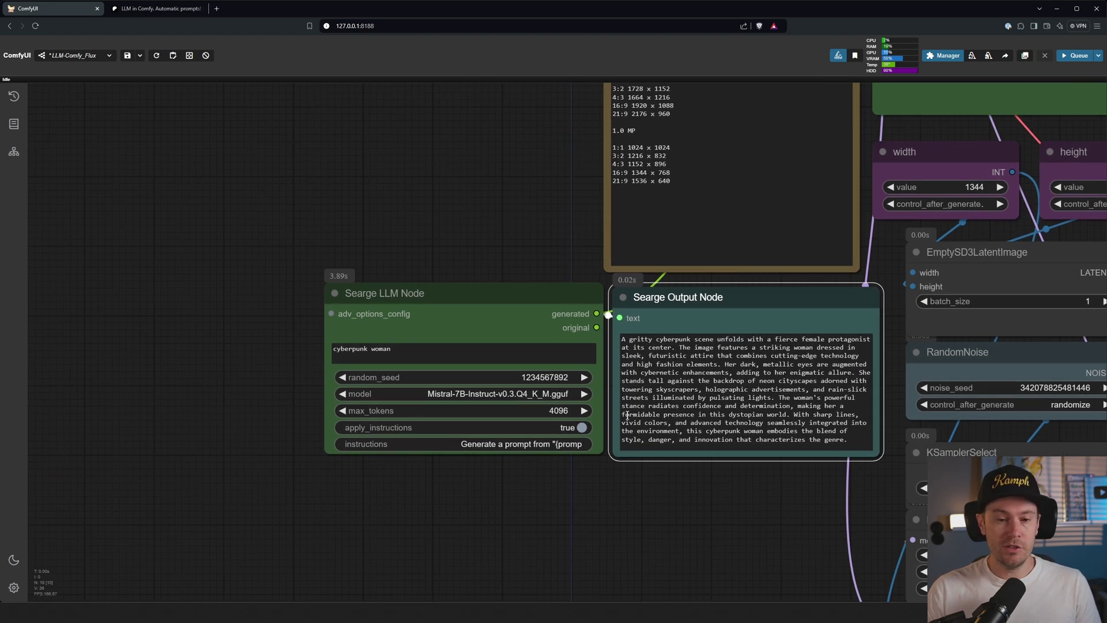
{"action": "left_click", "coordinate": [398, 363]}
{"action": "key", "text": "ctrl+a"}
{"action": "scroll", "coordinate": [294, 366], "scroll_direction": "up", "scroll_amount": 5}
{"action": "type", "text": "fan"}
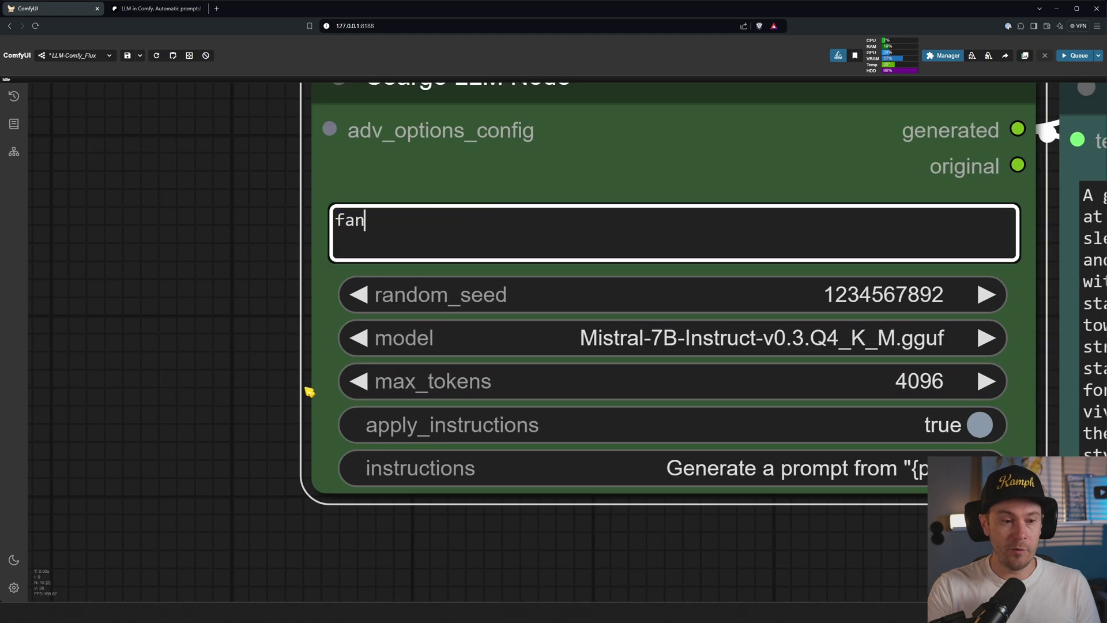
{"action": "type", "text": "tasy island"}
{"action": "scroll", "coordinate": [310, 392], "scroll_direction": "down", "scroll_amount": 7}
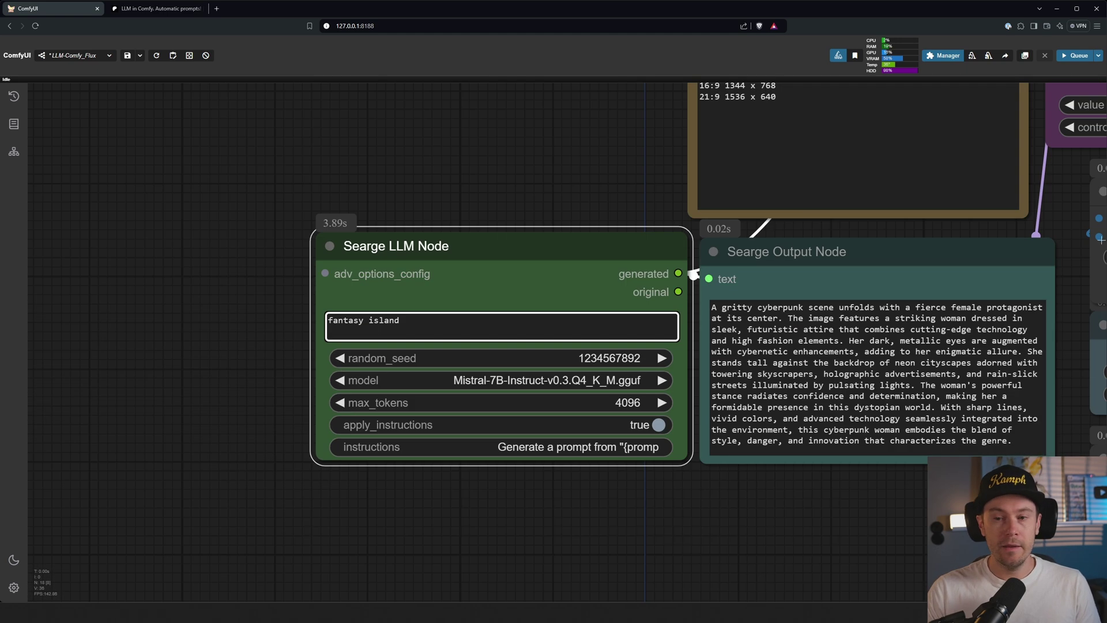
{"action": "left_click", "coordinate": [1076, 55]}
{"action": "left_click_drag", "start_coordinate": [509, 198], "coordinate": [306, 208]}
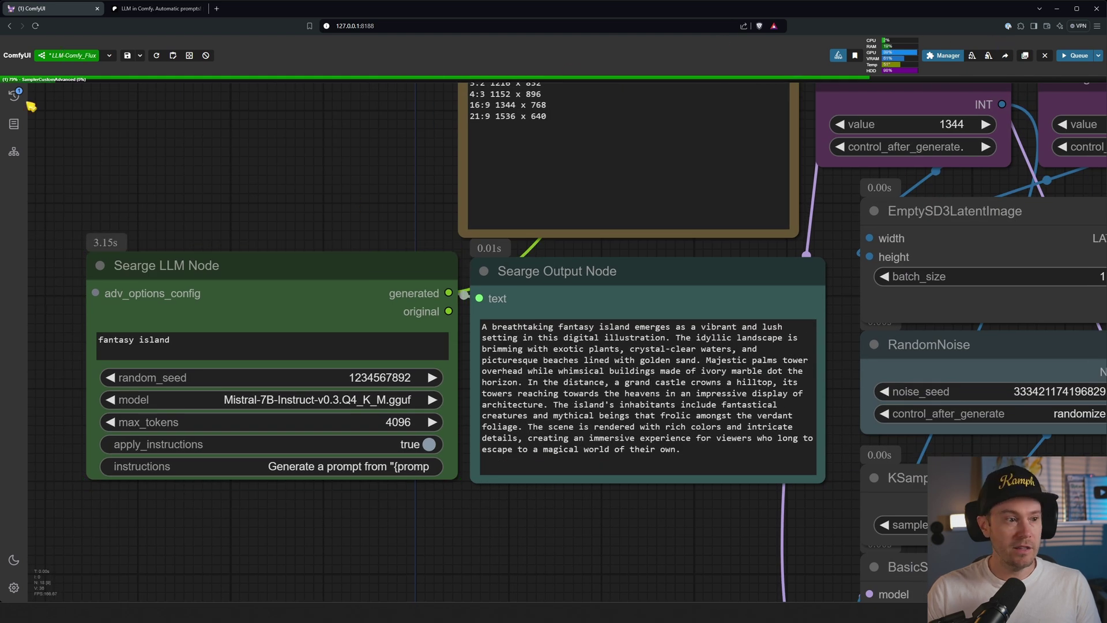
{"action": "left_click", "coordinate": [13, 129]}
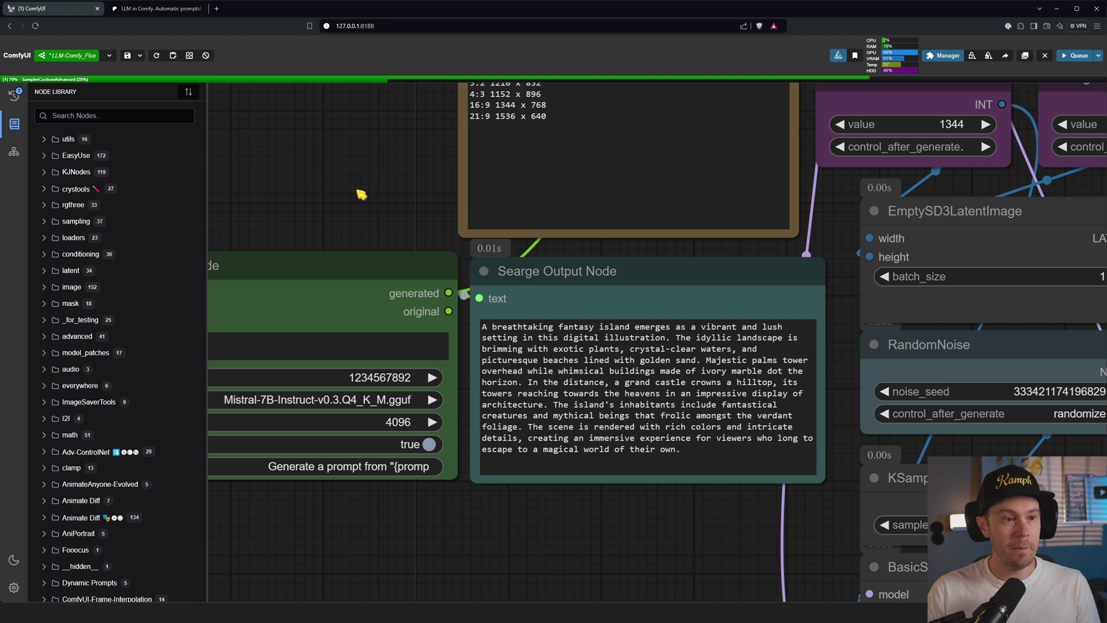
{"action": "left_click_drag", "start_coordinate": [362, 196], "coordinate": [460, 208]}
{"action": "left_click", "coordinate": [13, 124]}
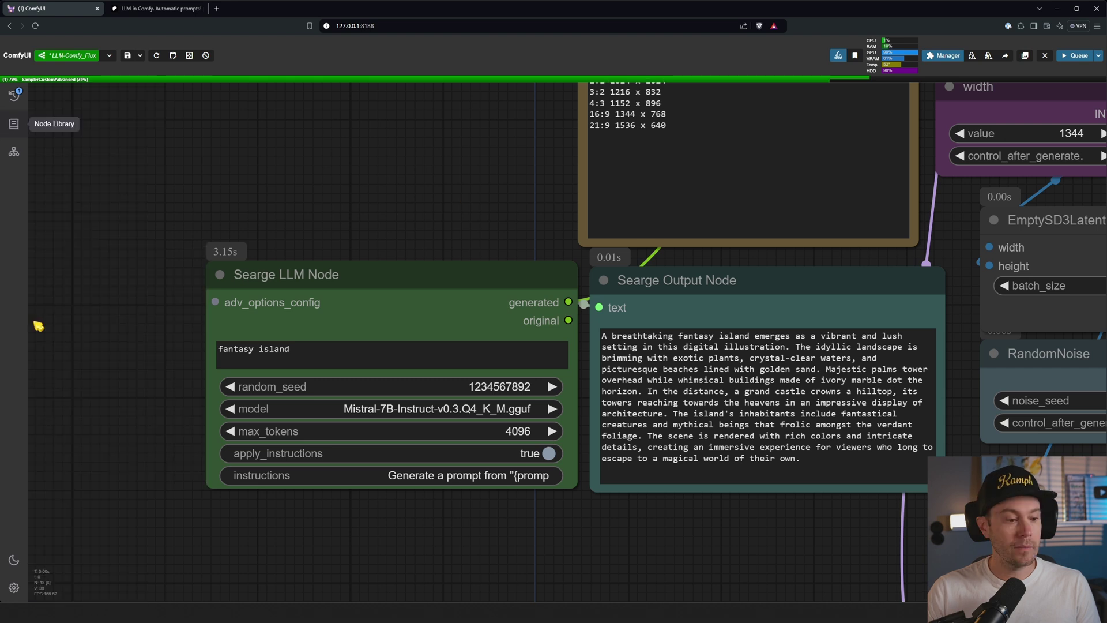
{"action": "left_click", "coordinate": [14, 588]}
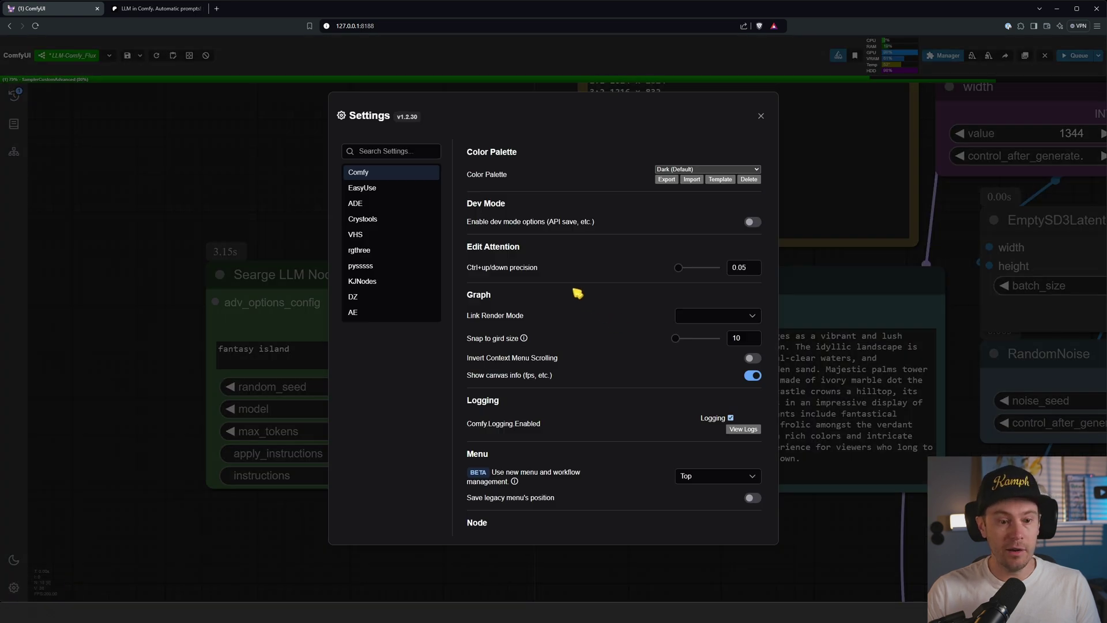
{"action": "left_click", "coordinate": [697, 481]}
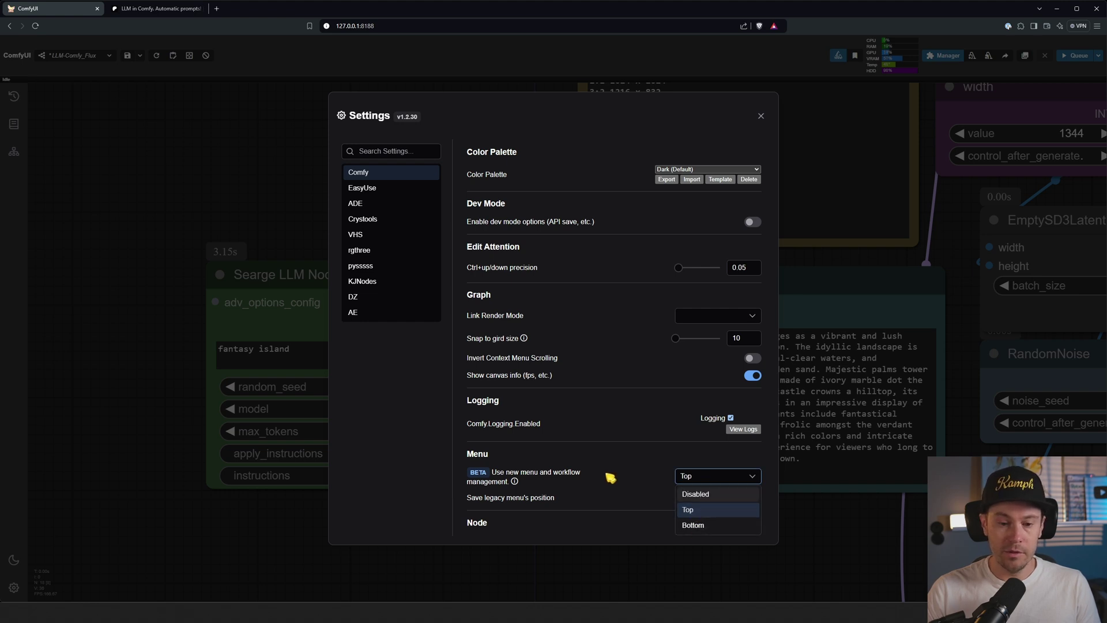
{"action": "key", "text": "Escape"}
{"action": "key", "text": "Escape"}
{"action": "scroll", "coordinate": [371, 514], "scroll_direction": "up", "scroll_amount": 3}
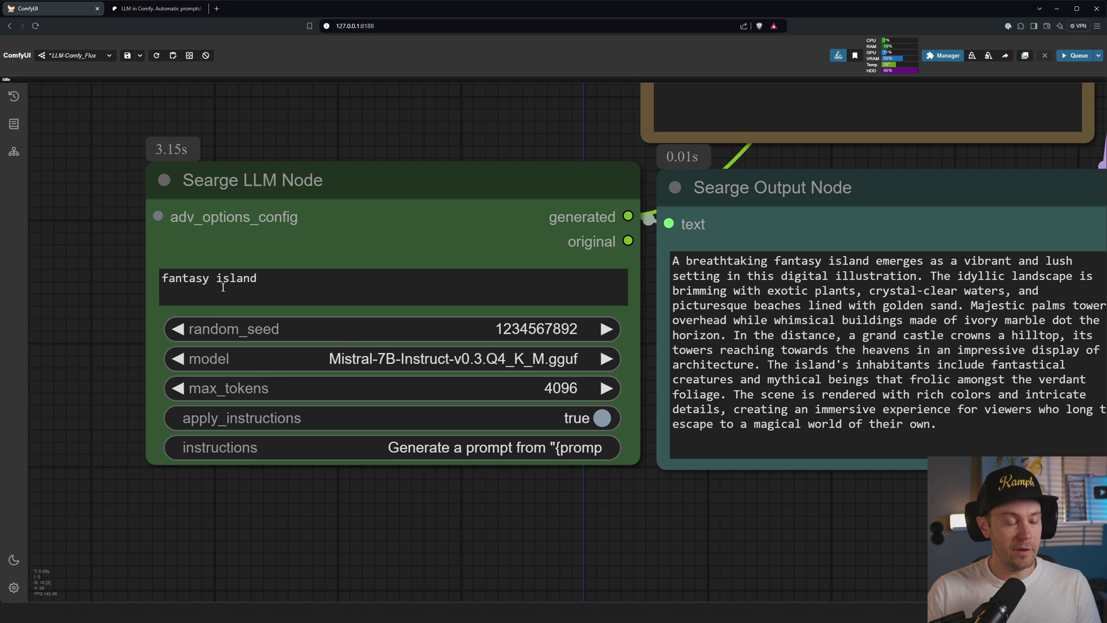
{"action": "left_click_drag", "start_coordinate": [851, 518], "coordinate": [471, 497]}
{"action": "scroll", "coordinate": [506, 489], "scroll_direction": "up", "scroll_amount": 5}
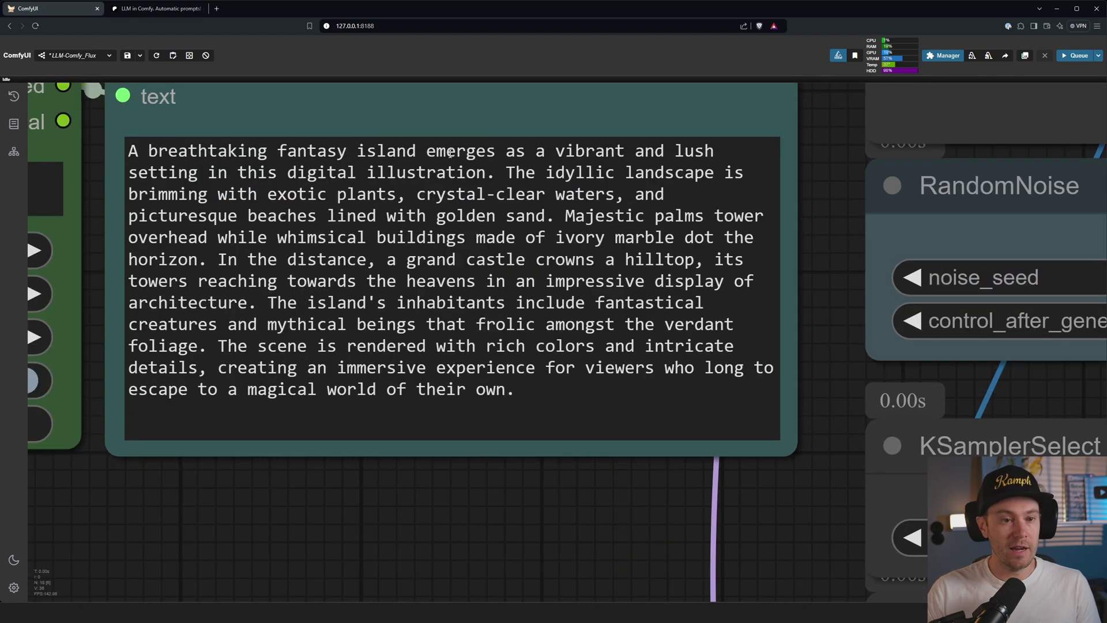
{"action": "left_click_drag", "start_coordinate": [395, 151], "coordinate": [478, 363]}
{"action": "left_click", "coordinate": [477, 363]}
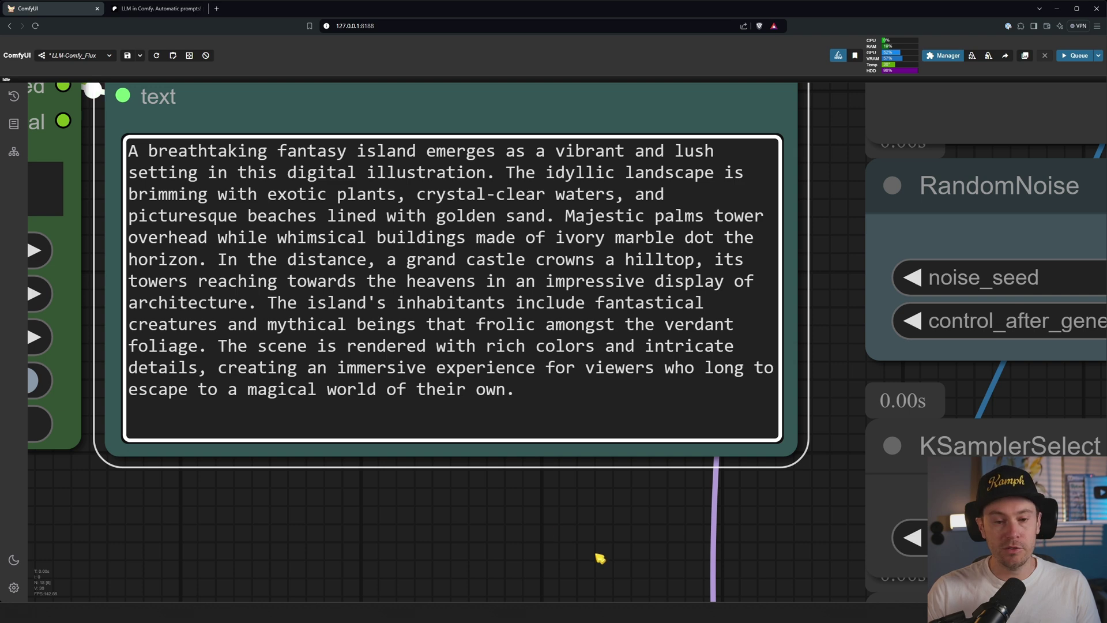
{"action": "scroll", "coordinate": [594, 550], "scroll_direction": "down", "scroll_amount": 5}
{"action": "left_click_drag", "start_coordinate": [1029, 423], "coordinate": [507, 531]}
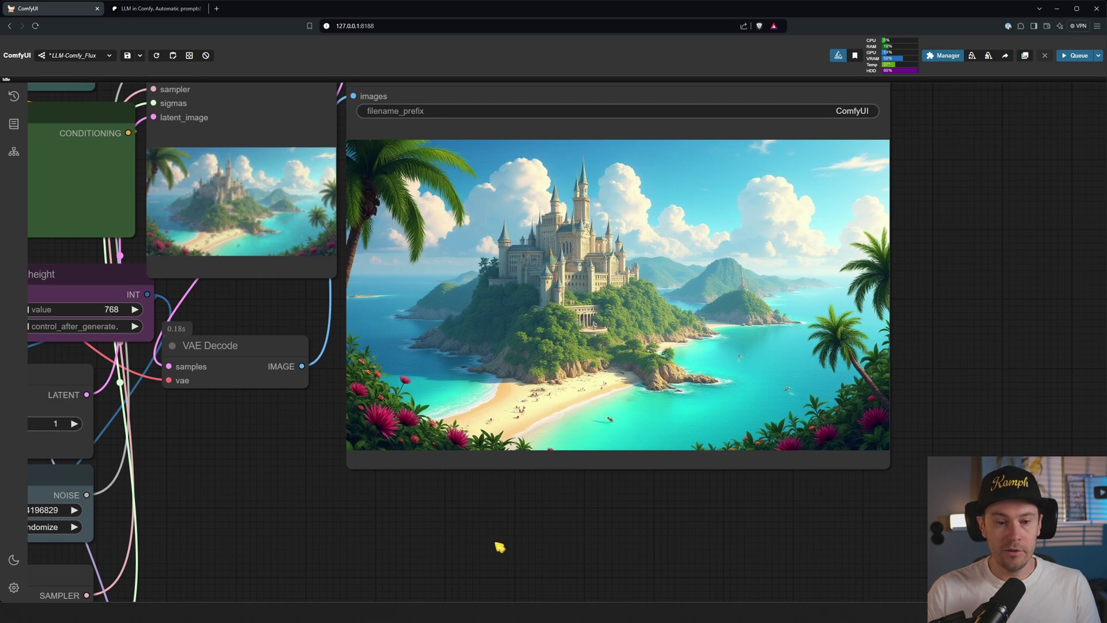
{"action": "scroll", "coordinate": [490, 545], "scroll_direction": "down", "scroll_amount": 2}
{"action": "left_click_drag", "start_coordinate": [395, 559], "coordinate": [770, 454]}
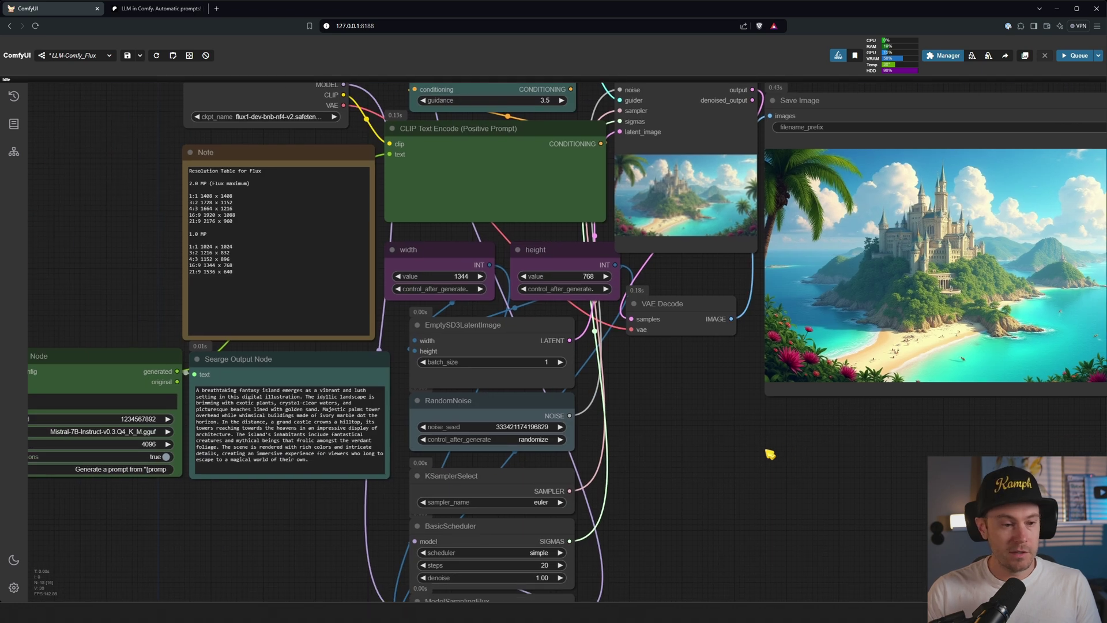
Duplicate the CLIP Text Encode (Positive Prompt) node and place the copy above the Searge LLM Node
{"action": "left_click_drag", "start_coordinate": [131, 319], "coordinate": [261, 270]}
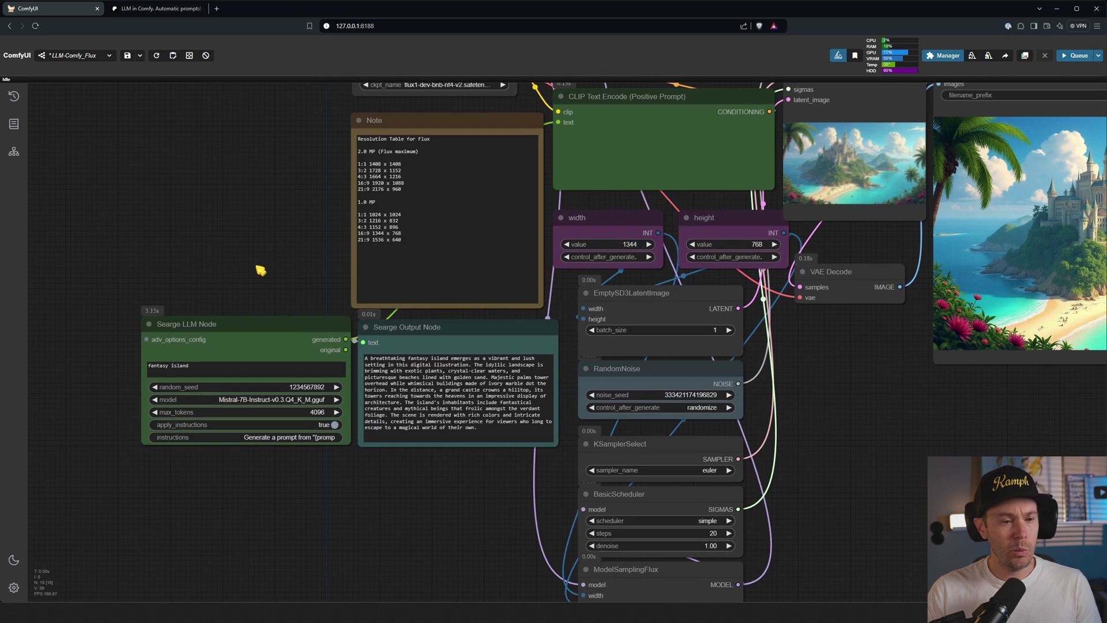
{"action": "left_click_drag", "start_coordinate": [291, 350], "coordinate": [180, 303]}
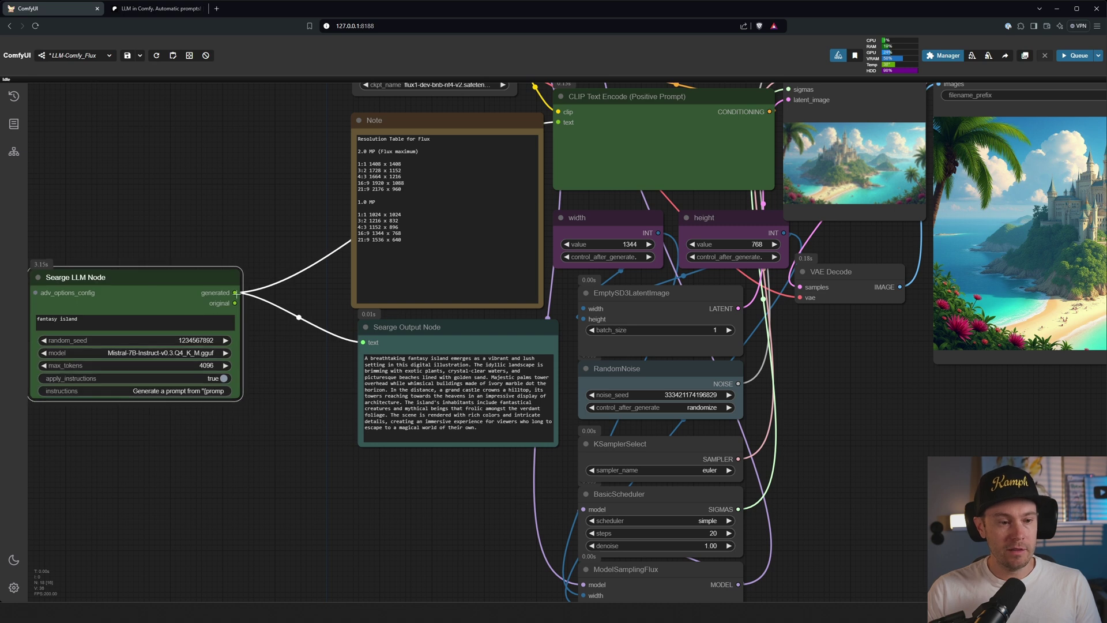
{"action": "left_click_drag", "start_coordinate": [277, 213], "coordinate": [225, 275]}
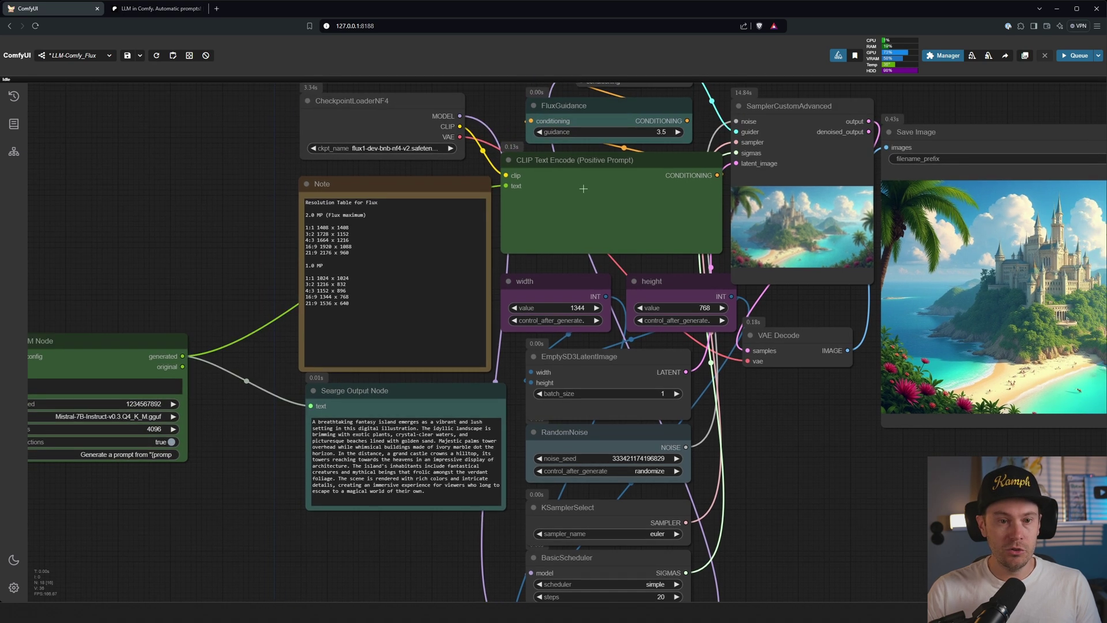
{"action": "left_click", "coordinate": [579, 170]}
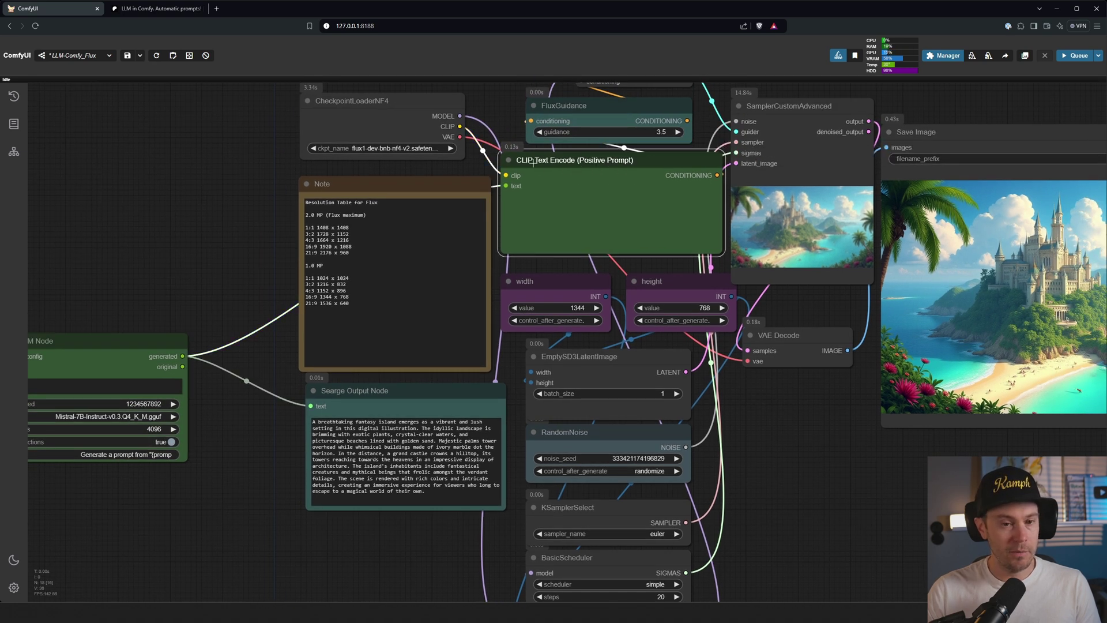
{"action": "key", "text": "ctrl+c"}
{"action": "key", "text": "ctrl+v"}
{"action": "left_click_drag", "start_coordinate": [99, 148], "coordinate": [286, 186]}
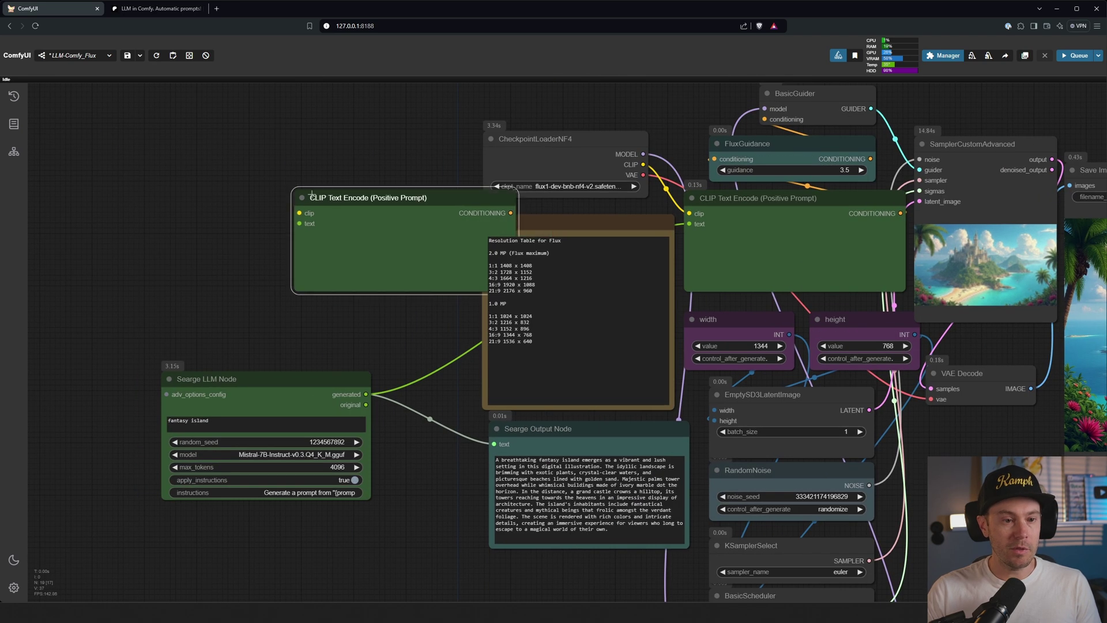
{"action": "left_click_drag", "start_coordinate": [374, 191], "coordinate": [286, 183]}
Make the copied node's text an editable box again and clear its cyberpunk prompt
{"action": "right_click", "coordinate": [287, 182]}
{"action": "left_click", "coordinate": [404, 372]}
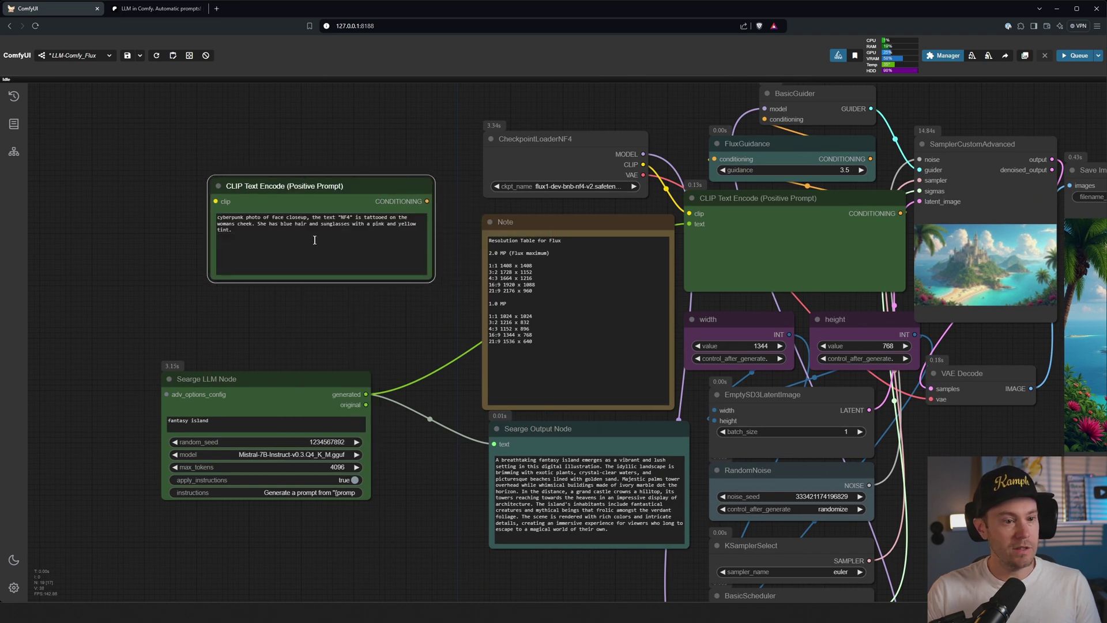
{"action": "left_click", "coordinate": [315, 241]}
{"action": "key", "text": "ctrl+a"}
{"action": "key", "text": "BackSpace"}
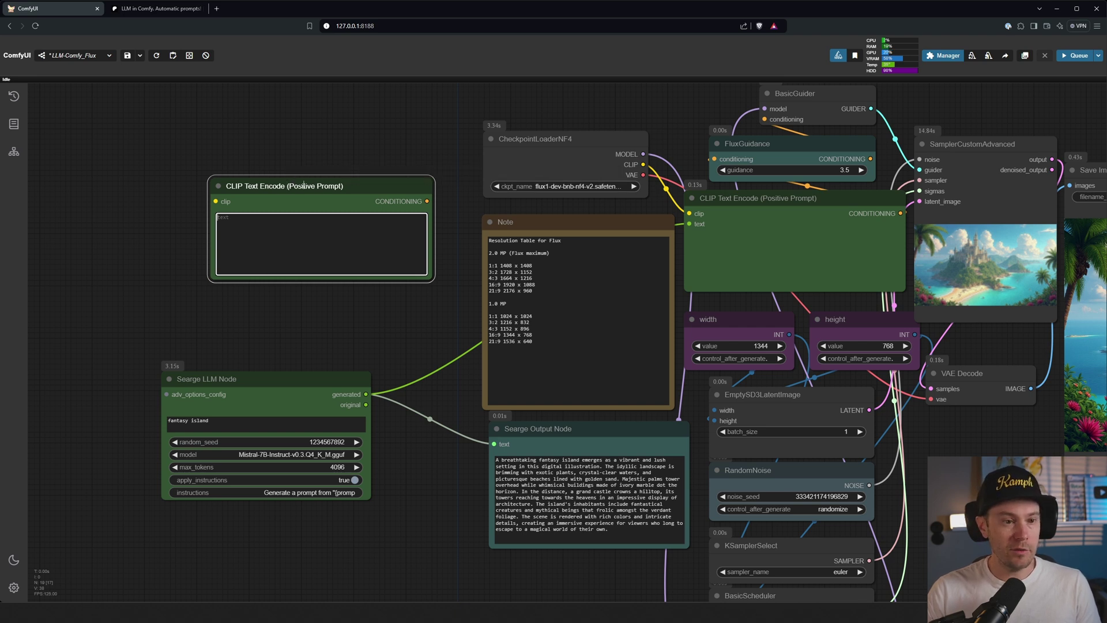
Convert the copy's text widget to an input and link the Searge LLM generated output to it
{"action": "right_click", "coordinate": [282, 185]}
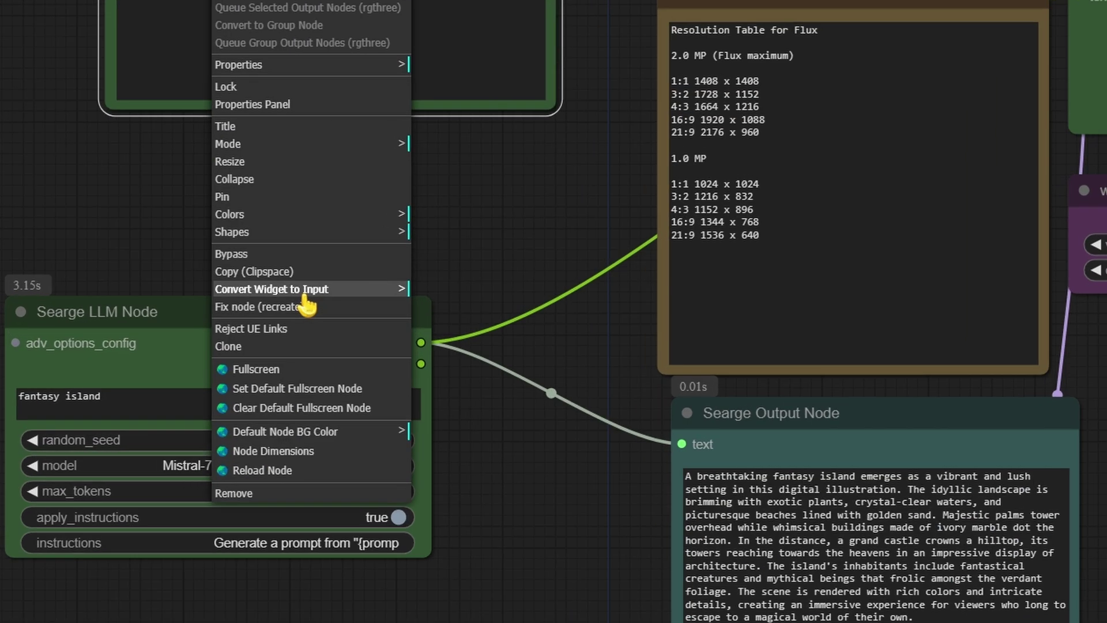
{"action": "left_click", "coordinate": [307, 293]}
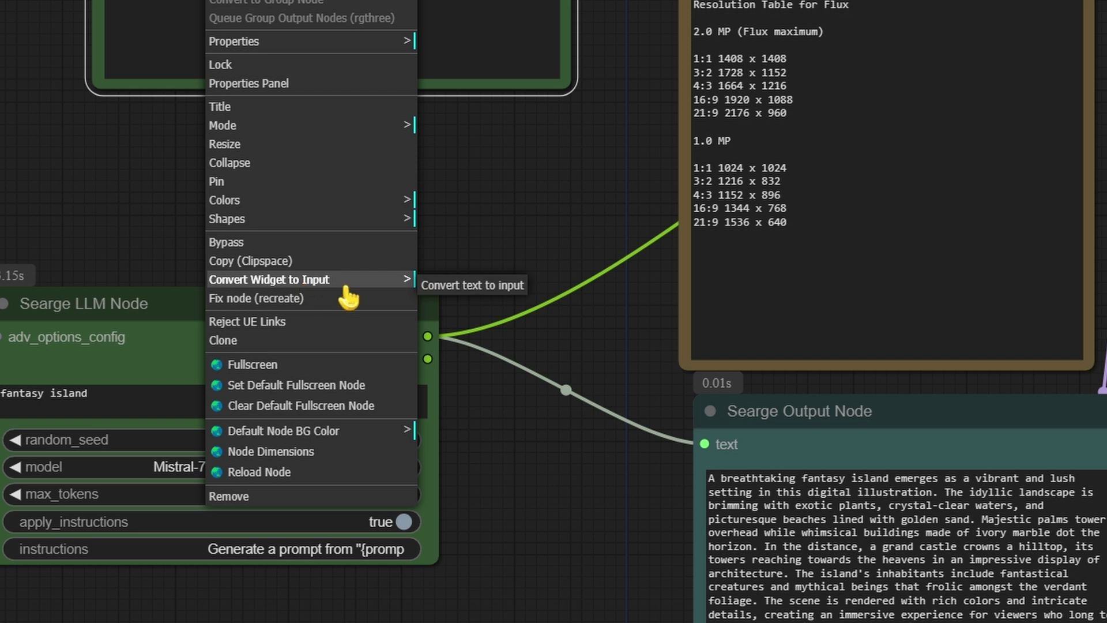
{"action": "left_click", "coordinate": [487, 289]}
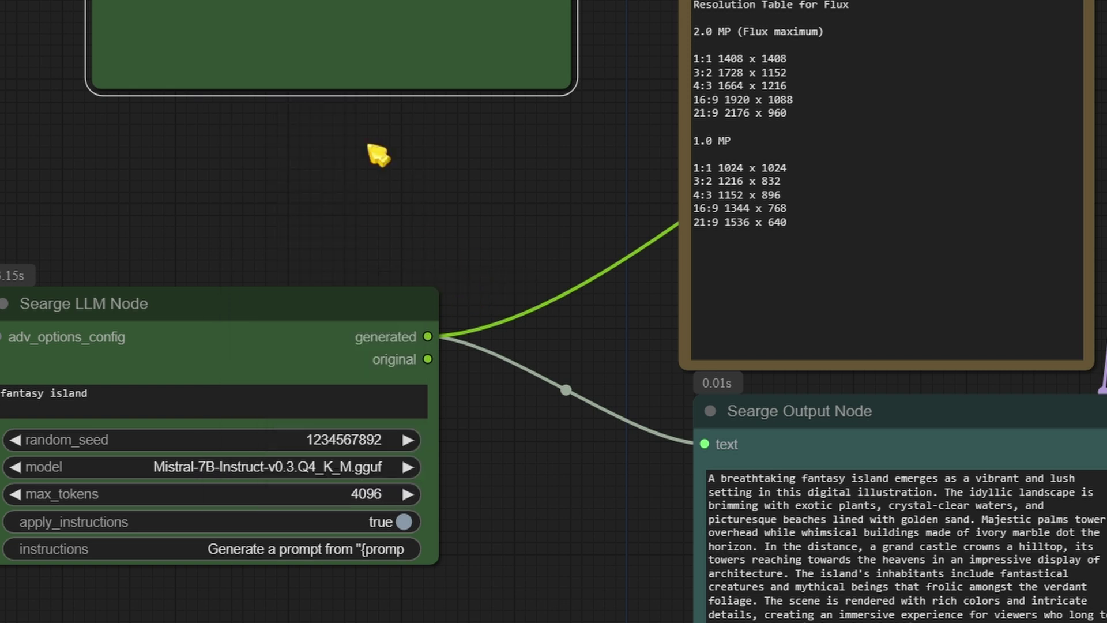
{"action": "left_click_drag", "start_coordinate": [366, 395], "coordinate": [327, 217]}
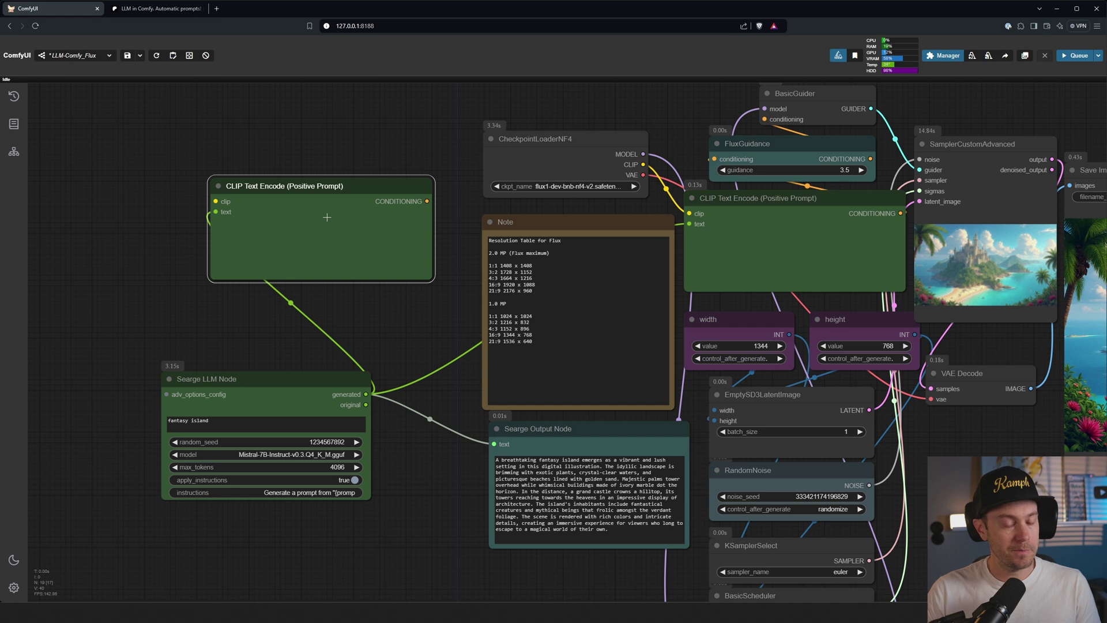
Add a Searge Advanced Options Node from the node library's Searge-LLM folder
{"action": "key", "text": "n"}
{"action": "scroll", "coordinate": [124, 429], "scroll_direction": "down", "scroll_amount": 10}
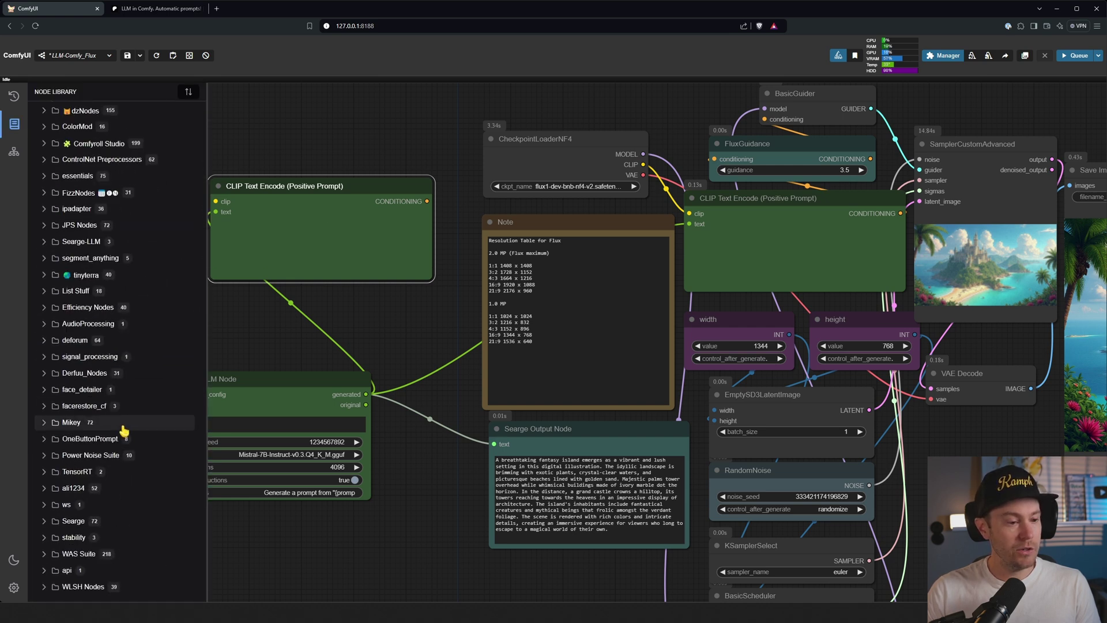
{"action": "left_click", "coordinate": [189, 92]}
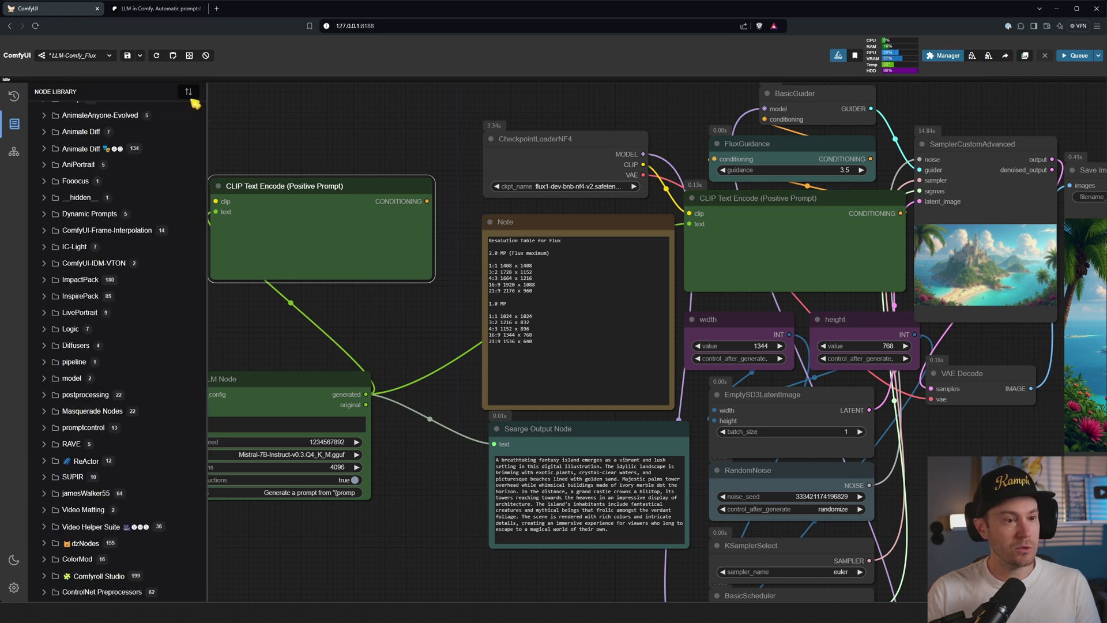
{"action": "scroll", "coordinate": [149, 429], "scroll_direction": "down", "scroll_amount": 8}
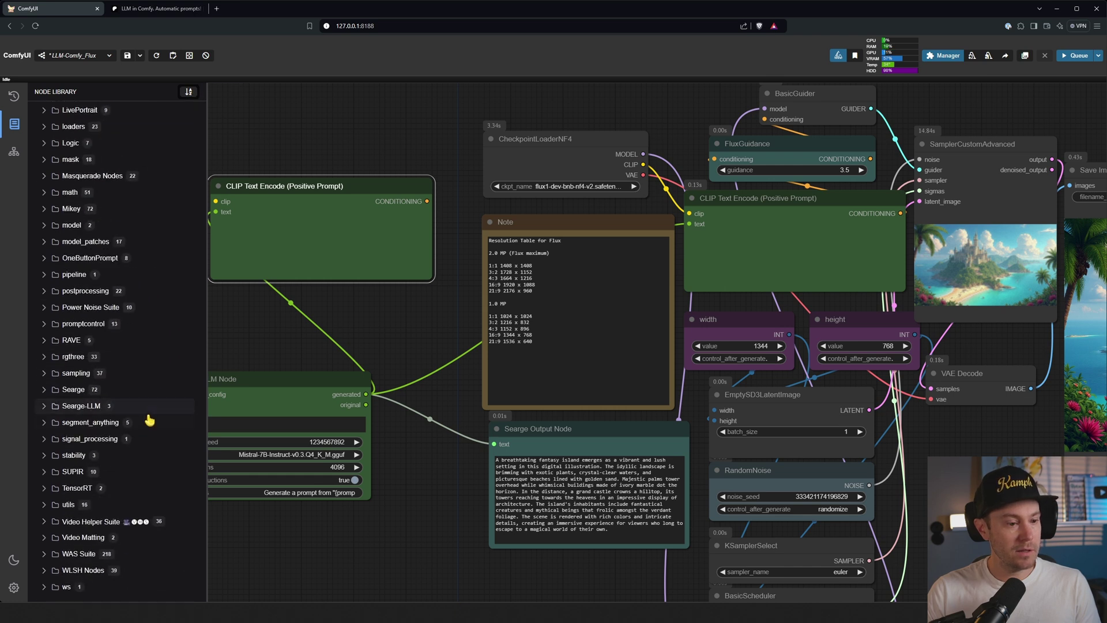
{"action": "left_click", "coordinate": [43, 406]}
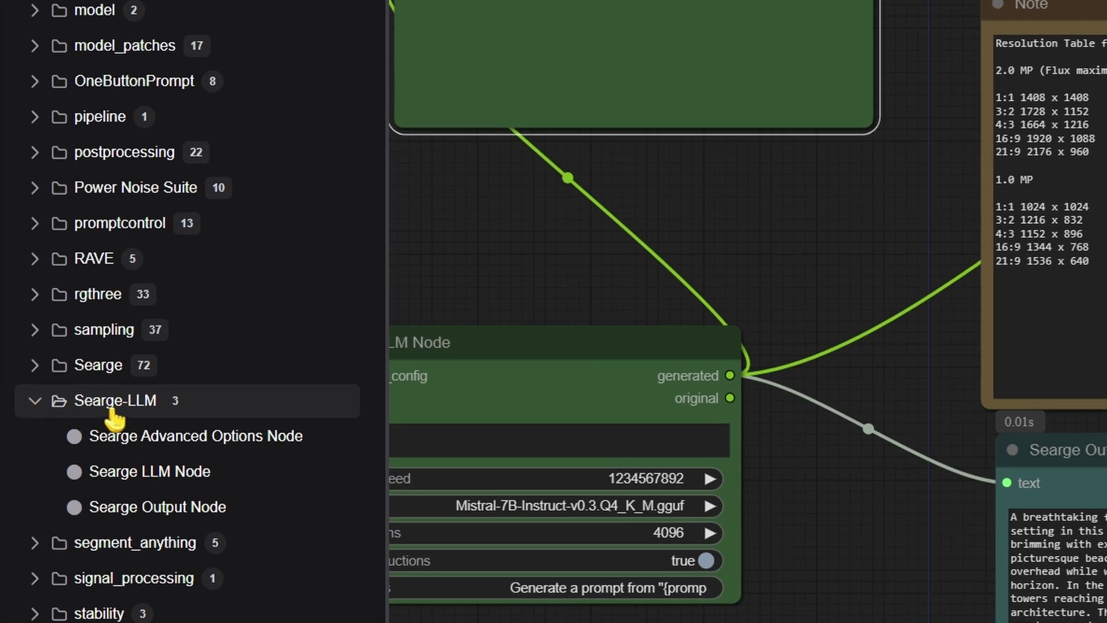
{"action": "mouse_move", "coordinate": [135, 425]}
{"action": "left_click_drag", "start_coordinate": [225, 443], "coordinate": [493, 264]}
Connect its adv_options_config to the Searge LLM Node and position it beside the encoder
{"action": "left_click_drag", "start_coordinate": [618, 207], "coordinate": [515, 131]}
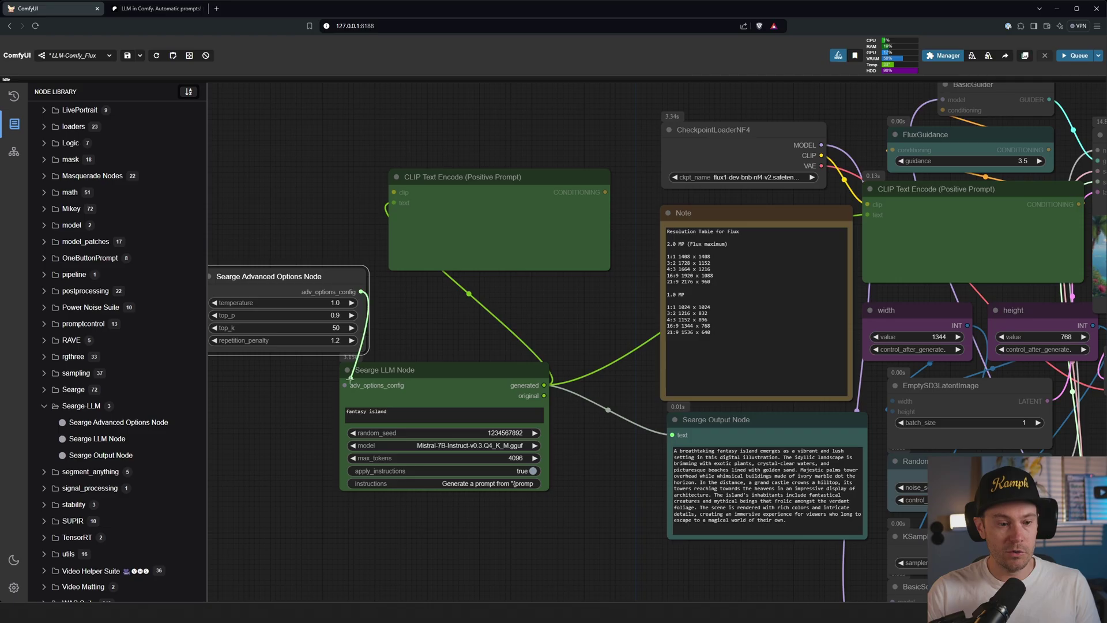
{"action": "left_click_drag", "start_coordinate": [719, 153], "coordinate": [684, 356]}
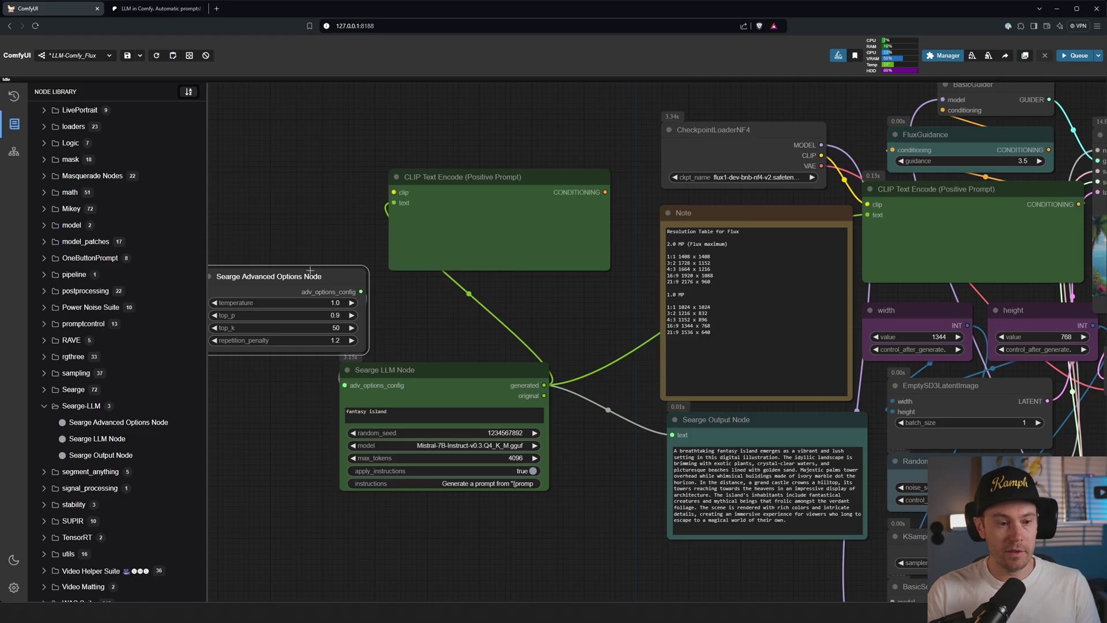
{"action": "left_click_drag", "start_coordinate": [594, 113], "coordinate": [594, 51]}
{"action": "left_click_drag", "start_coordinate": [304, 243], "coordinate": [324, 233]}
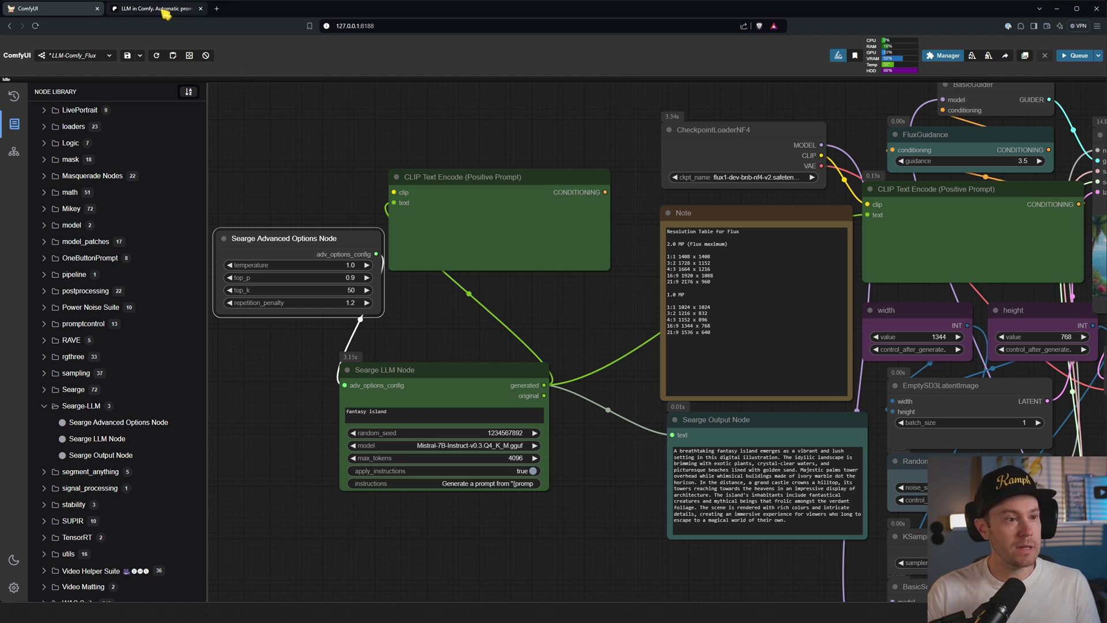
Glance at the LLM in Comfy Patreon post, then pan the ComfyUI canvas to the Note
{"action": "left_click", "coordinate": [166, 9]}
{"action": "scroll", "coordinate": [890, 326], "scroll_direction": "up", "scroll_amount": 3}
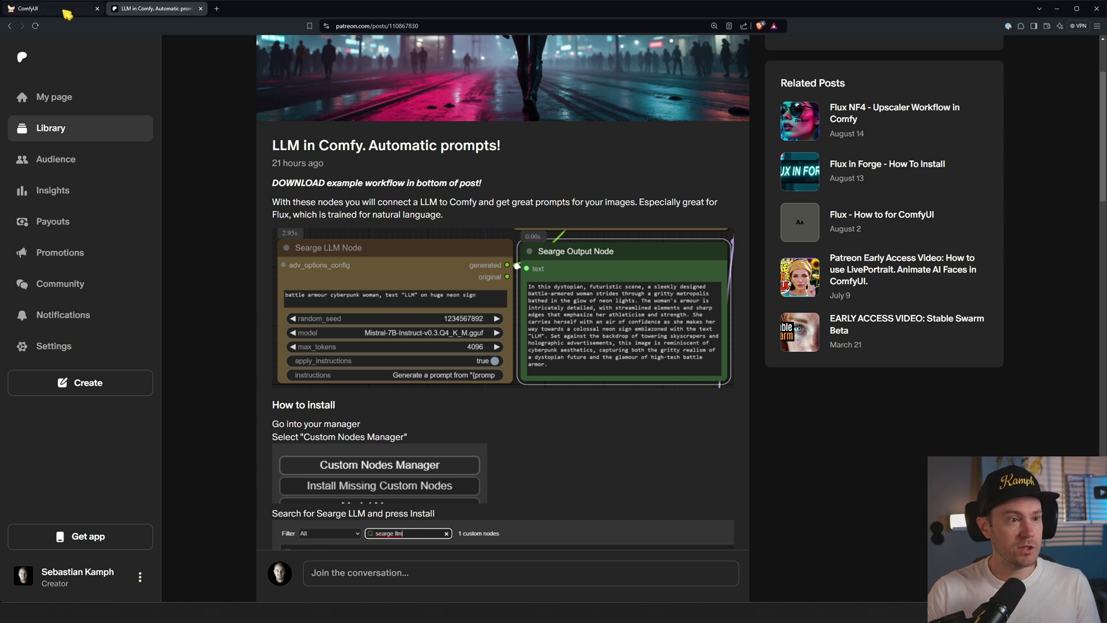
{"action": "left_click", "coordinate": [28, 8]}
{"action": "left_click_drag", "start_coordinate": [605, 306], "coordinate": [370, 307]}
{"action": "left_click_drag", "start_coordinate": [287, 315], "coordinate": [509, 266]}
Go back to the LLM in Comfy post and scroll through its install steps
{"action": "key", "text": "ctrl+Tab"}
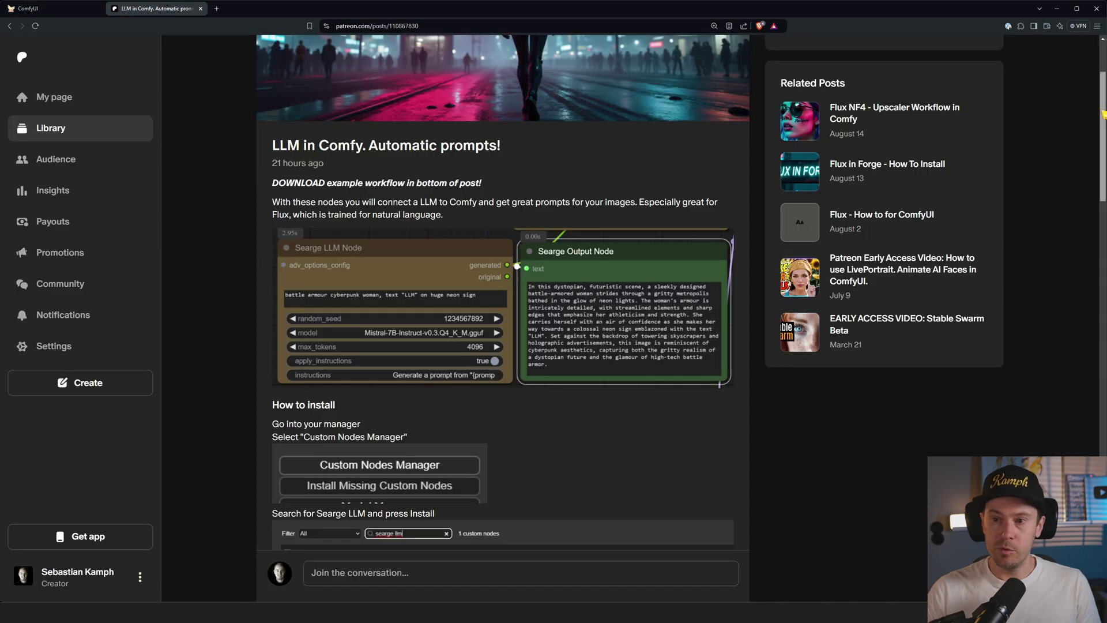
{"action": "left_click_drag", "start_coordinate": [1103, 184], "coordinate": [1103, 469]}
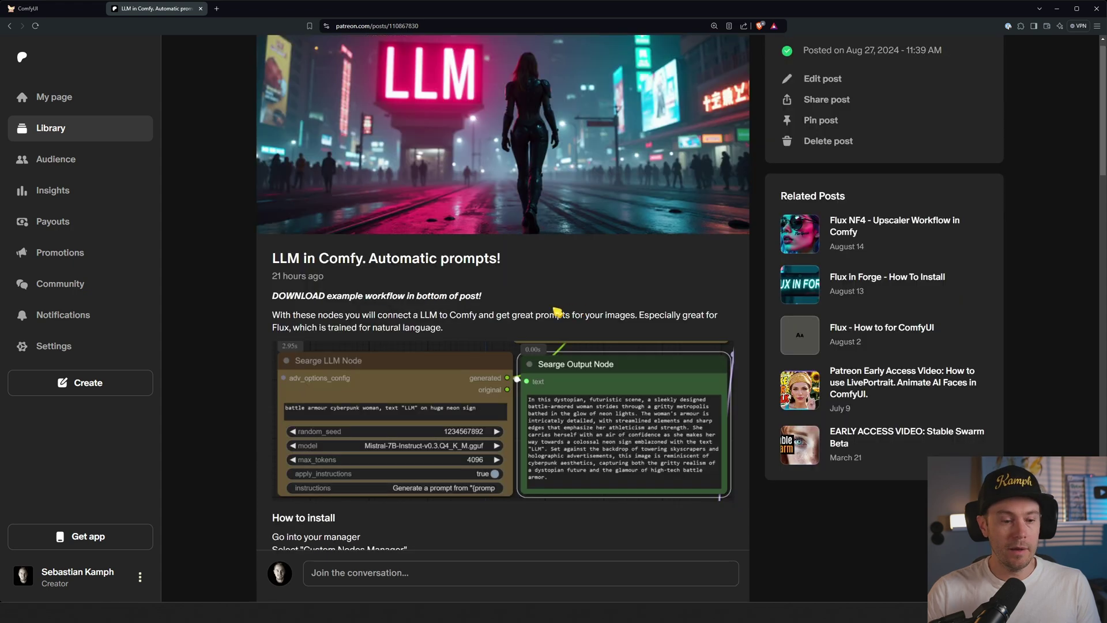
{"action": "scroll", "coordinate": [559, 311], "scroll_direction": "down", "scroll_amount": 6}
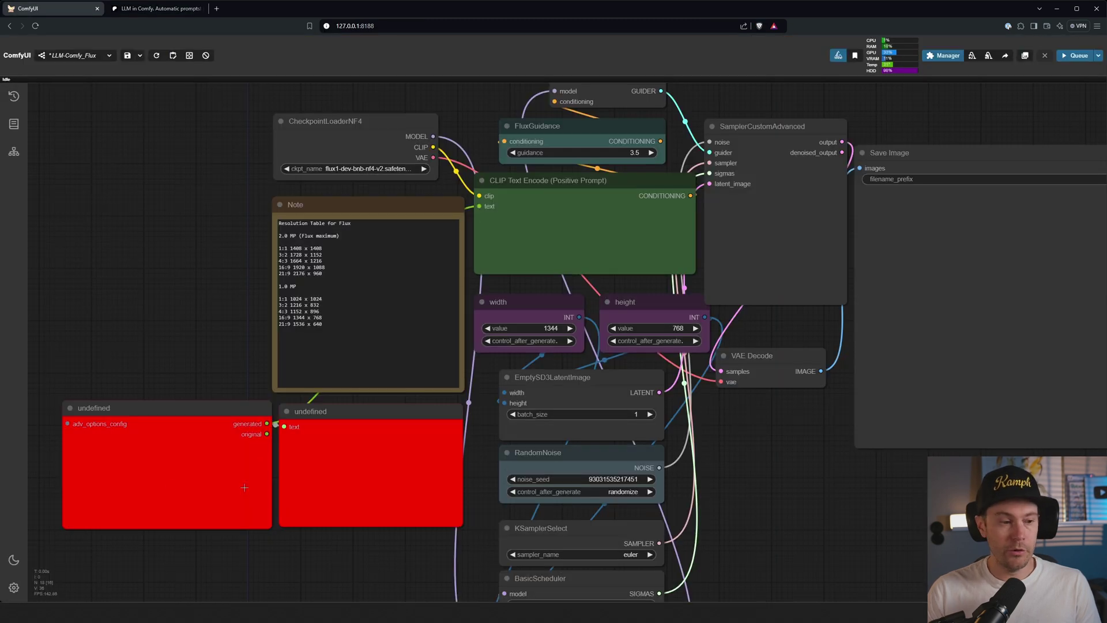
Install the Searge-LLM for ComfyUI pack via Custom Nodes Manager, searching 'searge llm'
{"action": "left_click", "coordinate": [946, 57]}
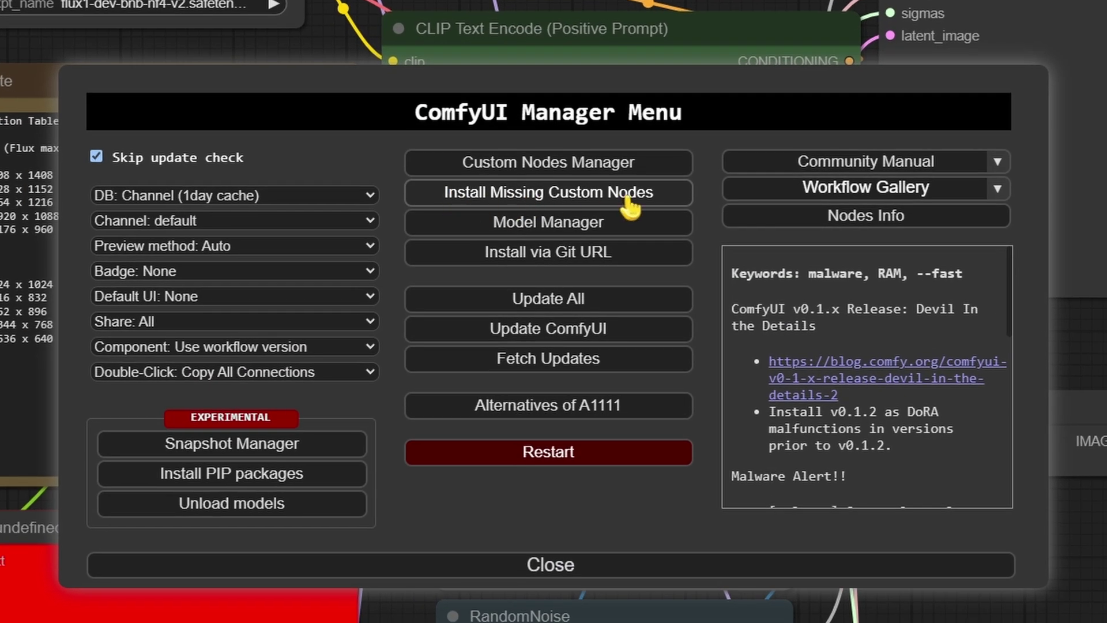
{"action": "left_click", "coordinate": [545, 165]}
{"action": "left_click", "coordinate": [268, 112]}
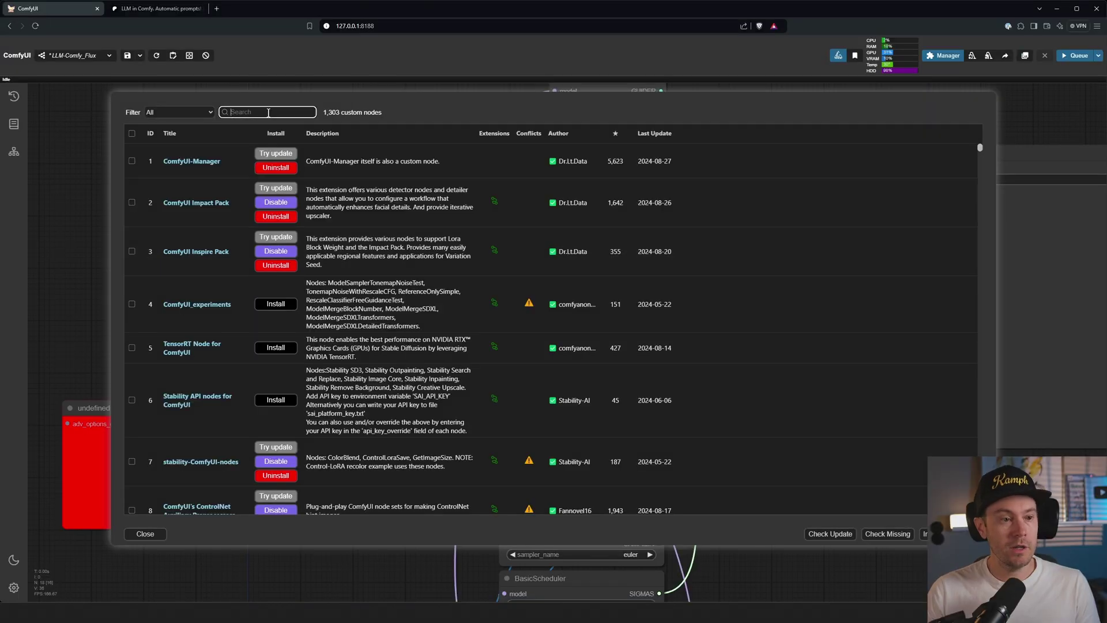
{"action": "type", "text": "searge llm"}
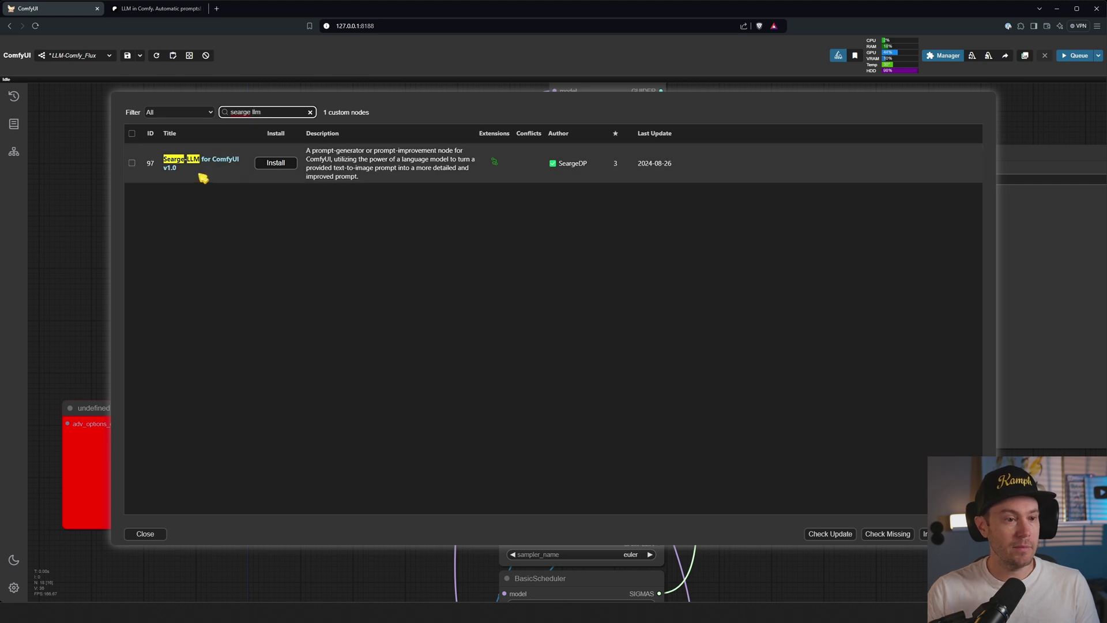
{"action": "left_click", "coordinate": [288, 166]}
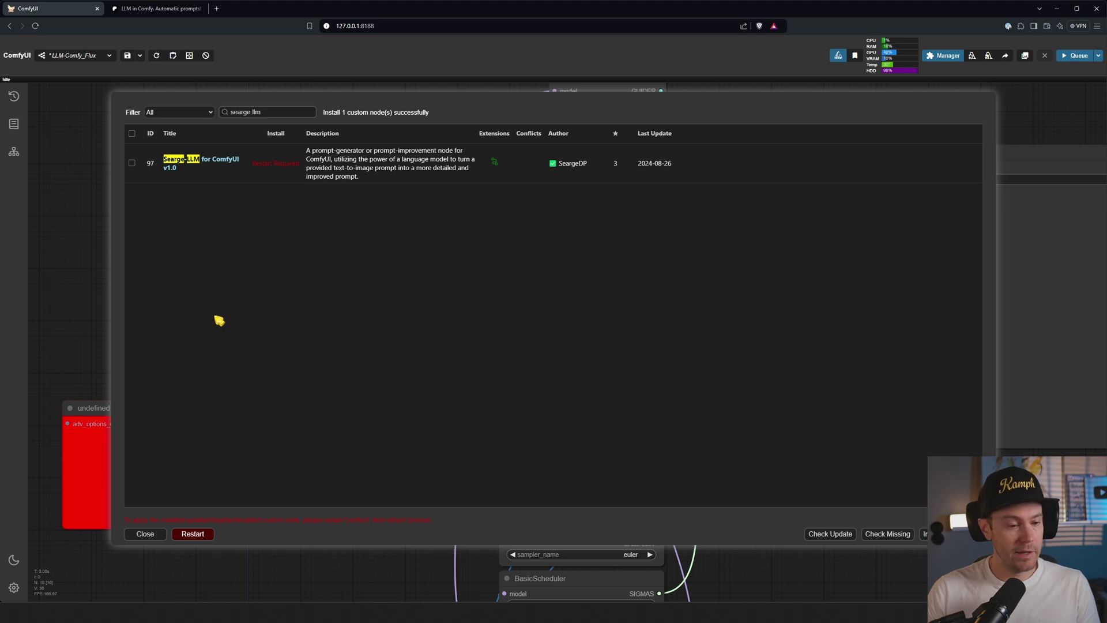
Restart ComfyUI to load the new nodes and return to the Patreon install post
{"action": "left_click", "coordinate": [203, 535]}
{"action": "left_click", "coordinate": [593, 75]}
{"action": "left_click", "coordinate": [161, 8]}
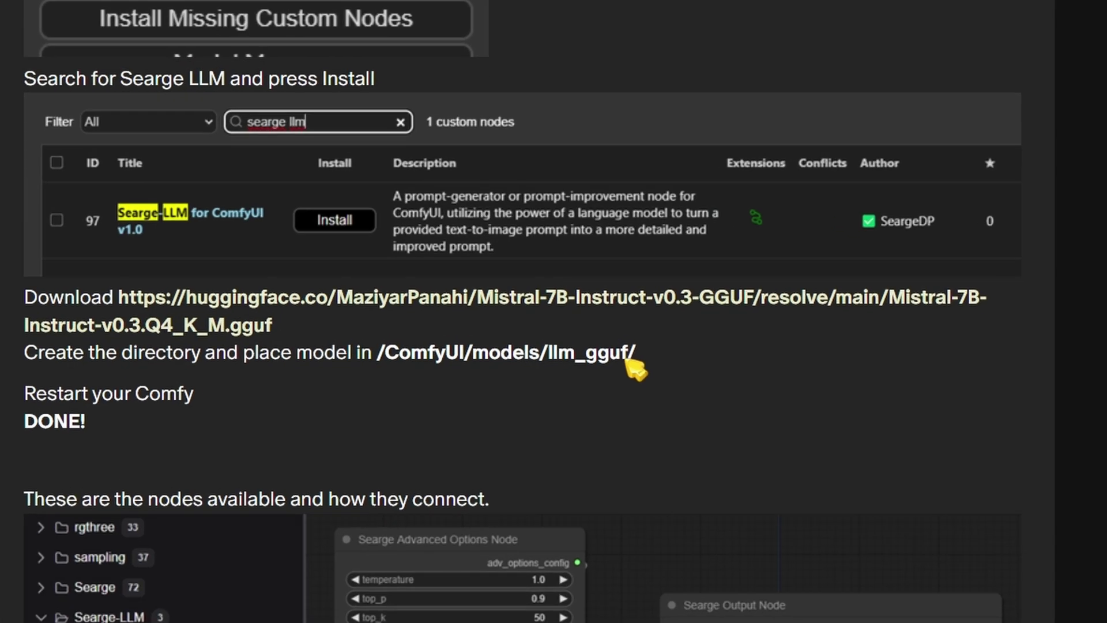
Check the llm_gguf/ model path in the post, then switch to File Explorer's ComfyUI folder
{"action": "left_click_drag", "start_coordinate": [635, 356], "coordinate": [553, 364]}
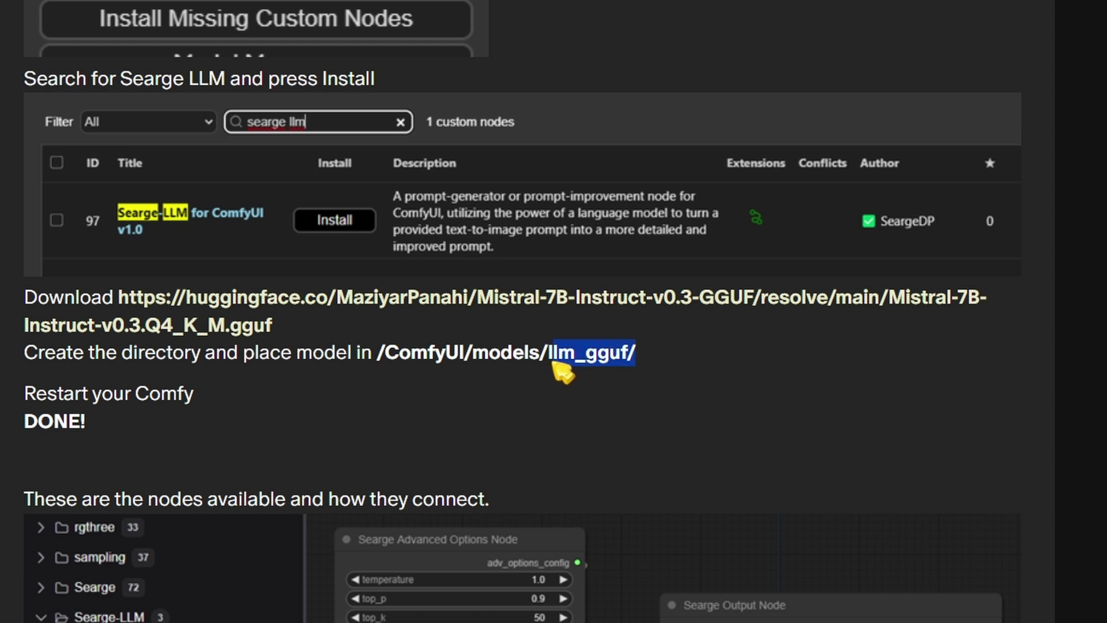
{"action": "left_click", "coordinate": [562, 372]}
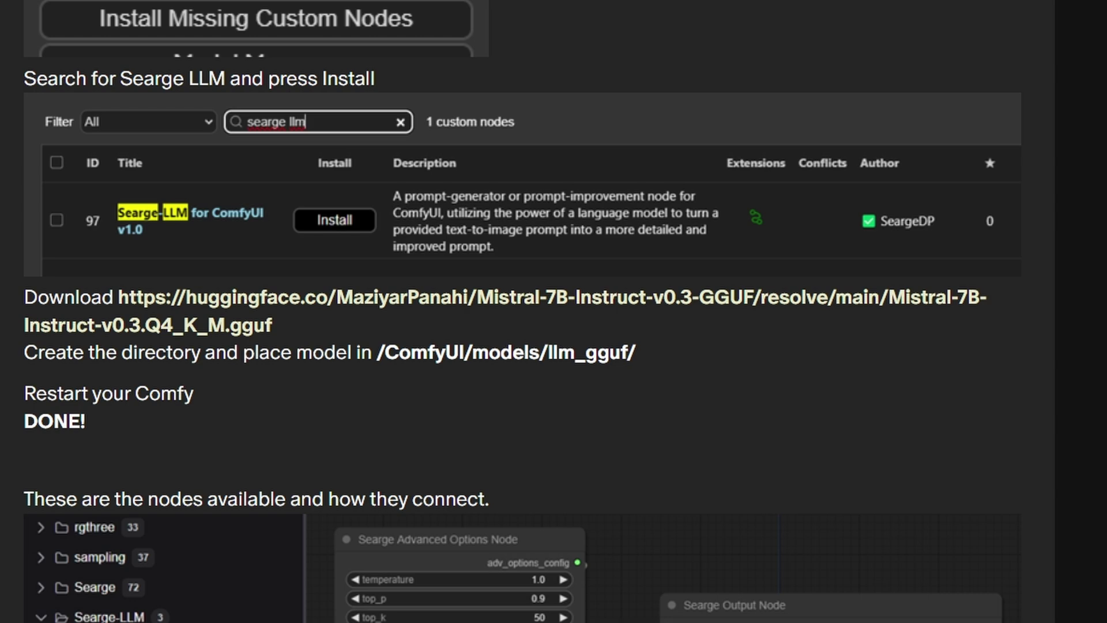
{"action": "key", "text": "alt+Tab"}
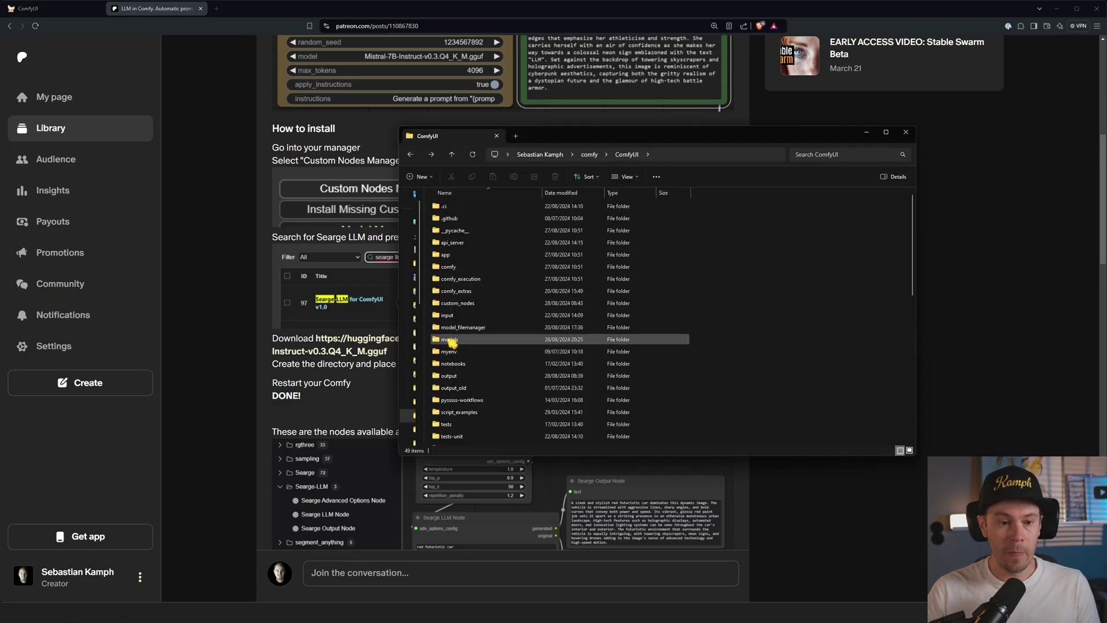
Confirm Mistral-7B-Instruct-v0.3.Q4_K_M.gguf is in models/llm_gguf, then return to the ComfyUI tab
{"action": "double_click", "coordinate": [454, 341]}
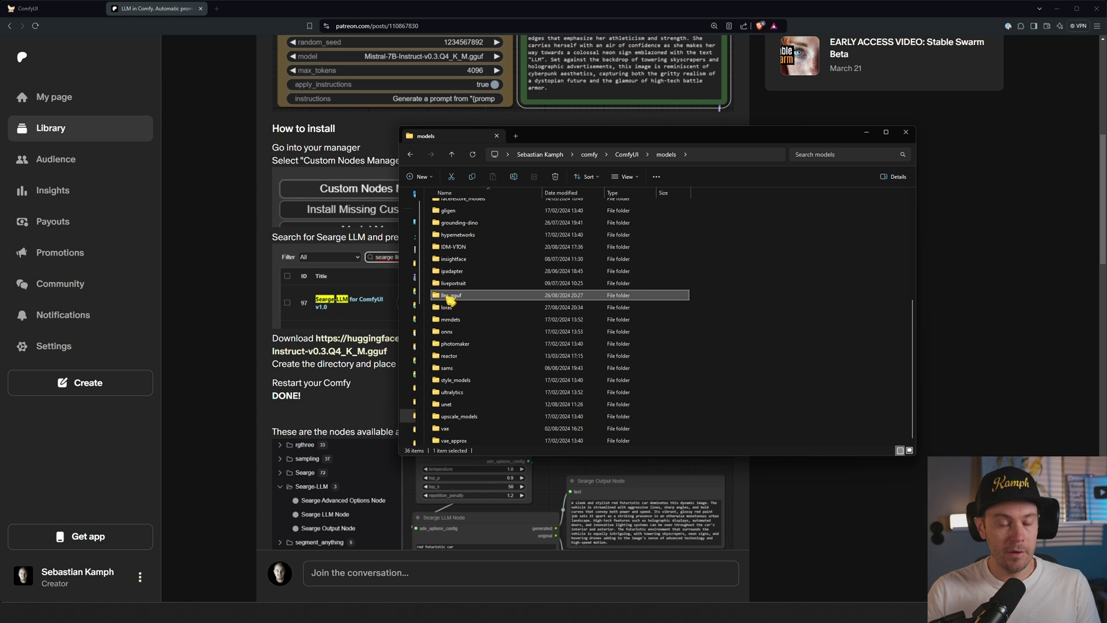
{"action": "mouse_move", "coordinate": [453, 298]}
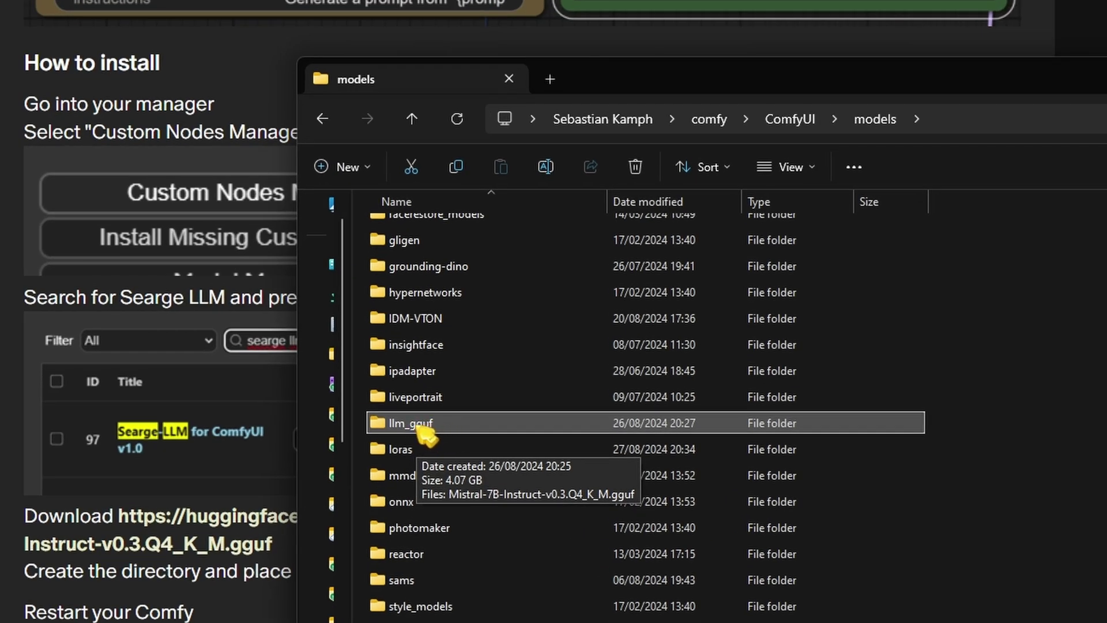
{"action": "double_click", "coordinate": [424, 430]}
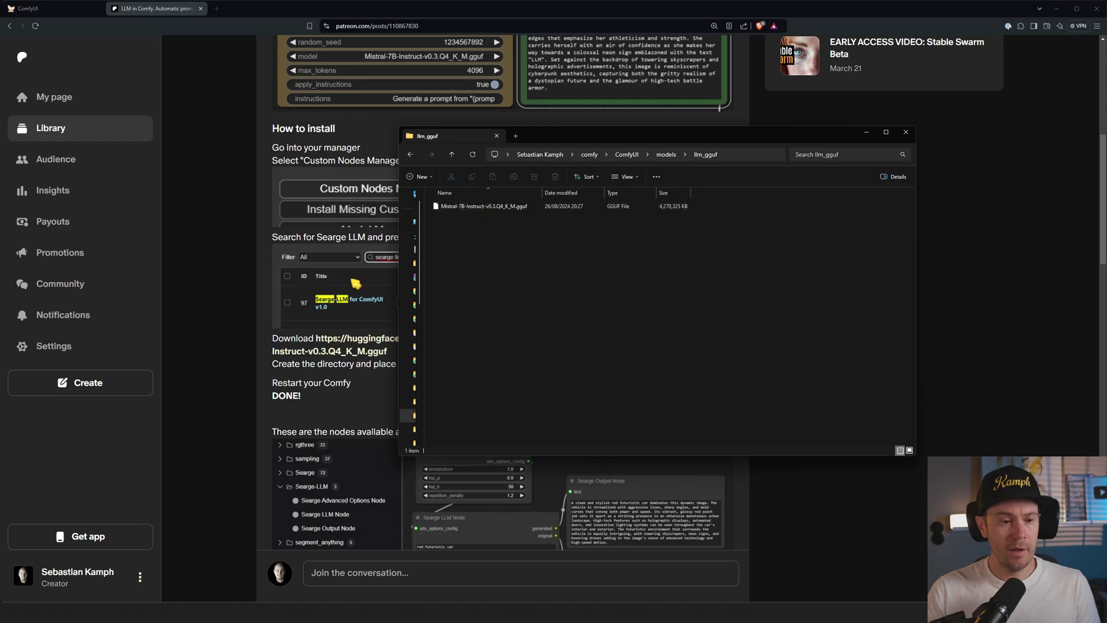
{"action": "left_click", "coordinate": [264, 317]}
{"action": "key", "text": "ctrl+1"}
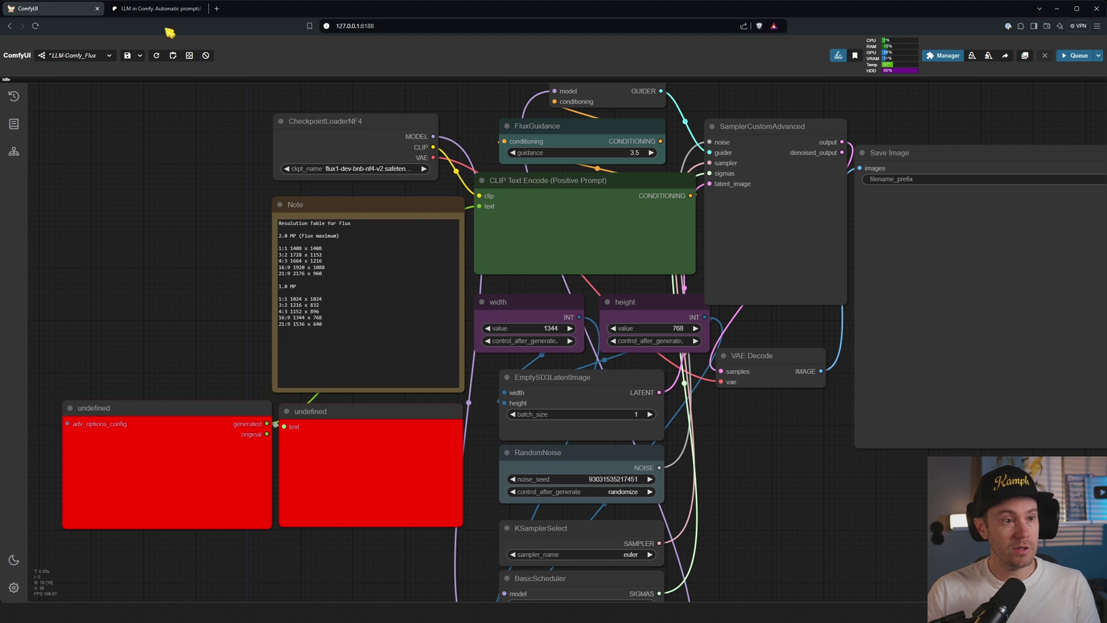
{"action": "left_click", "coordinate": [35, 26]}
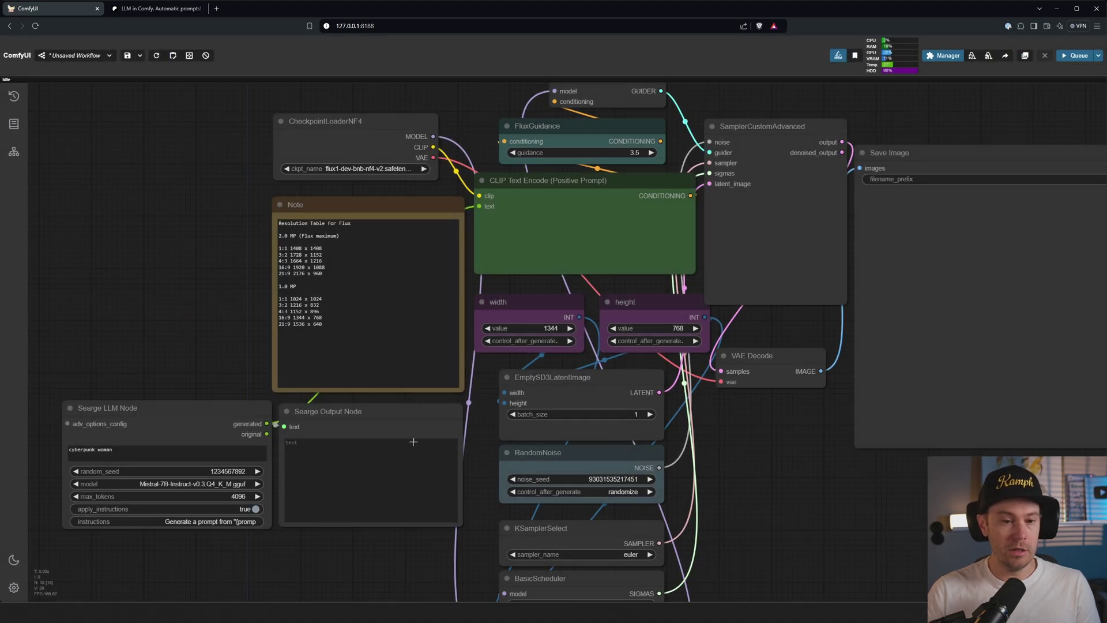
{"action": "scroll", "coordinate": [148, 340], "scroll_direction": "up", "scroll_amount": 5}
{"action": "scroll", "coordinate": [156, 413], "scroll_direction": "right", "scroll_amount": 3}
{"action": "scroll", "coordinate": [475, 353], "scroll_direction": "up", "scroll_amount": 3}
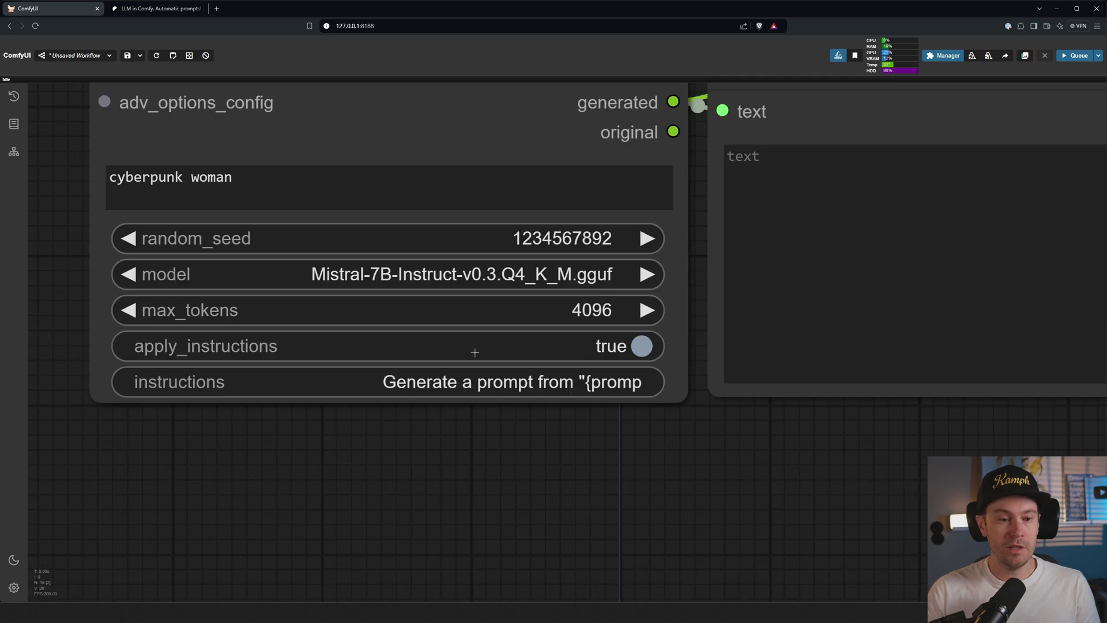
{"action": "left_click", "coordinate": [487, 273]}
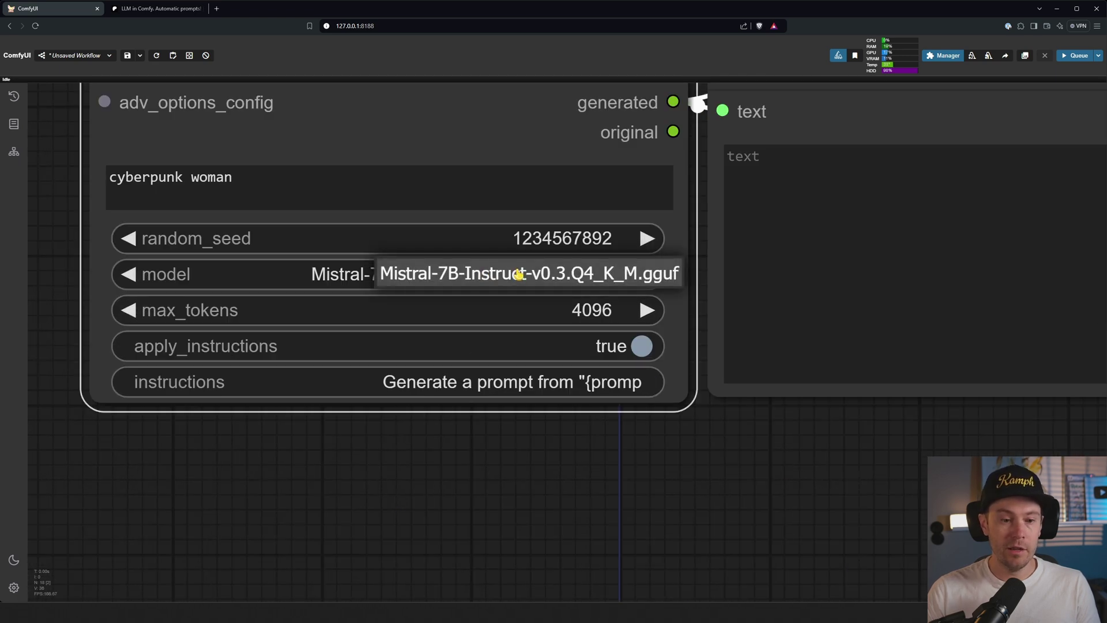
{"action": "left_click", "coordinate": [487, 473]}
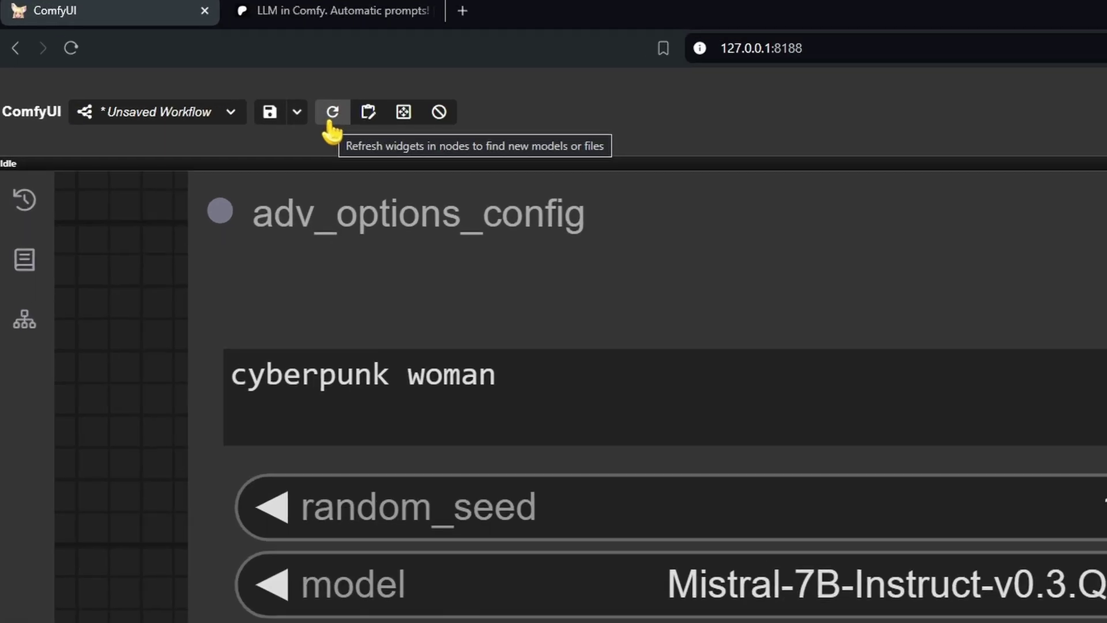
{"action": "left_click", "coordinate": [156, 56]}
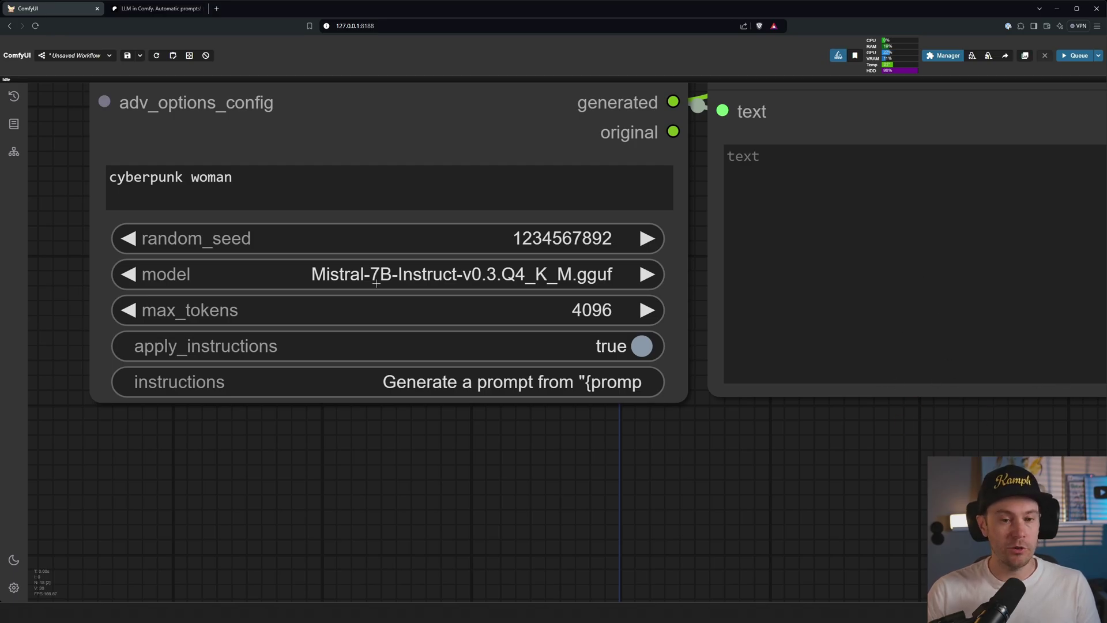
Change the LLM prompt to 'mercenary cat' and queue the workflow with Ctrl+Enter
{"action": "left_click_drag", "start_coordinate": [246, 179], "coordinate": [95, 179]}
{"action": "type", "text": "mercenary cat"}
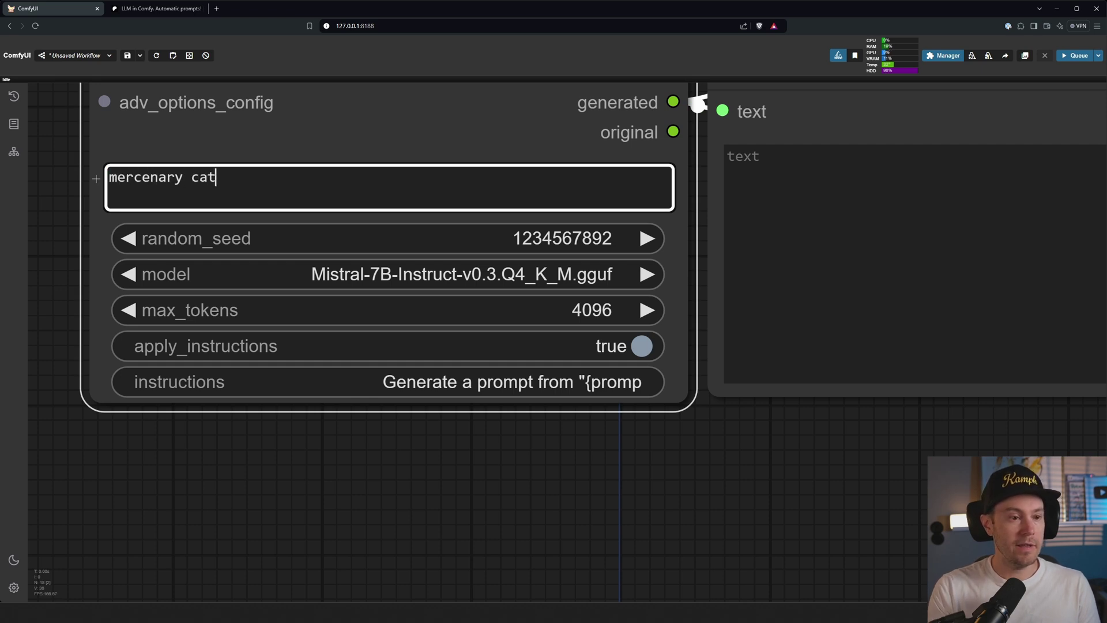
{"action": "key", "text": "ctrl+Return"}
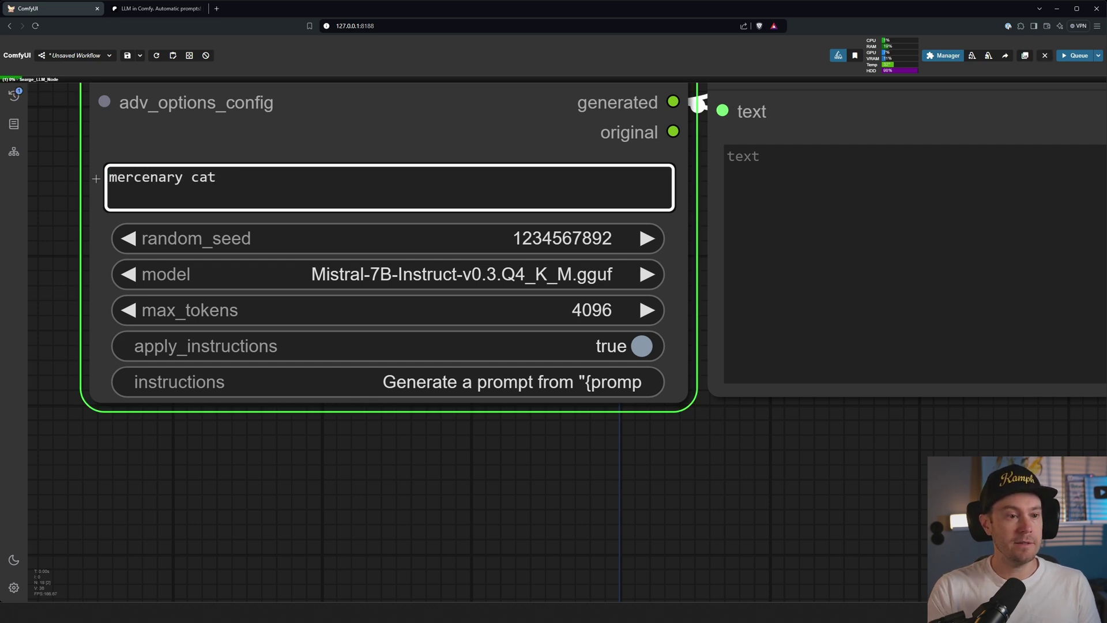
View the finished muscular black cat image, then the noise and latent image nodes
{"action": "scroll", "coordinate": [689, 450], "scroll_direction": "down", "scroll_amount": 8}
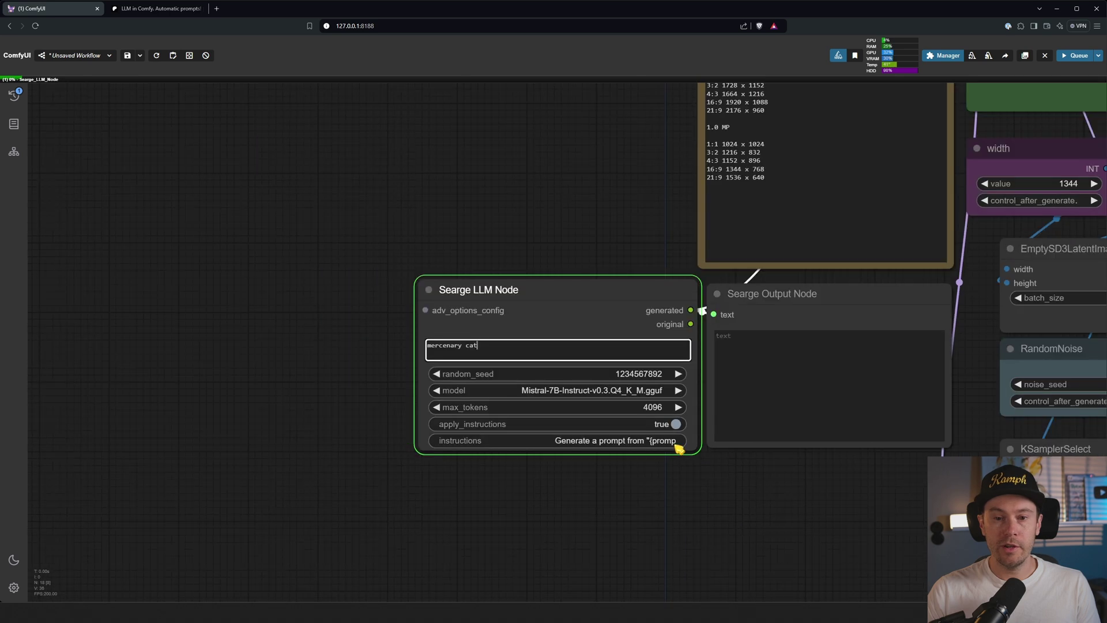
{"action": "scroll", "coordinate": [466, 478], "scroll_direction": "down", "scroll_amount": 7}
{"action": "scroll", "coordinate": [403, 455], "scroll_direction": "up", "scroll_amount": 12}
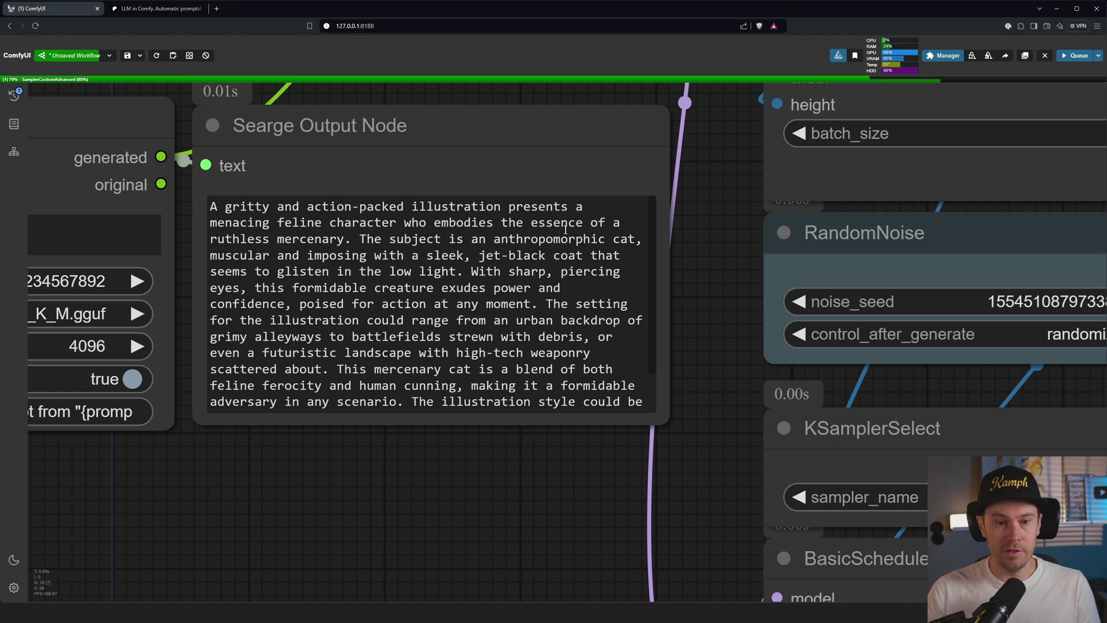
{"action": "scroll", "coordinate": [695, 280], "scroll_direction": "down", "scroll_amount": 5}
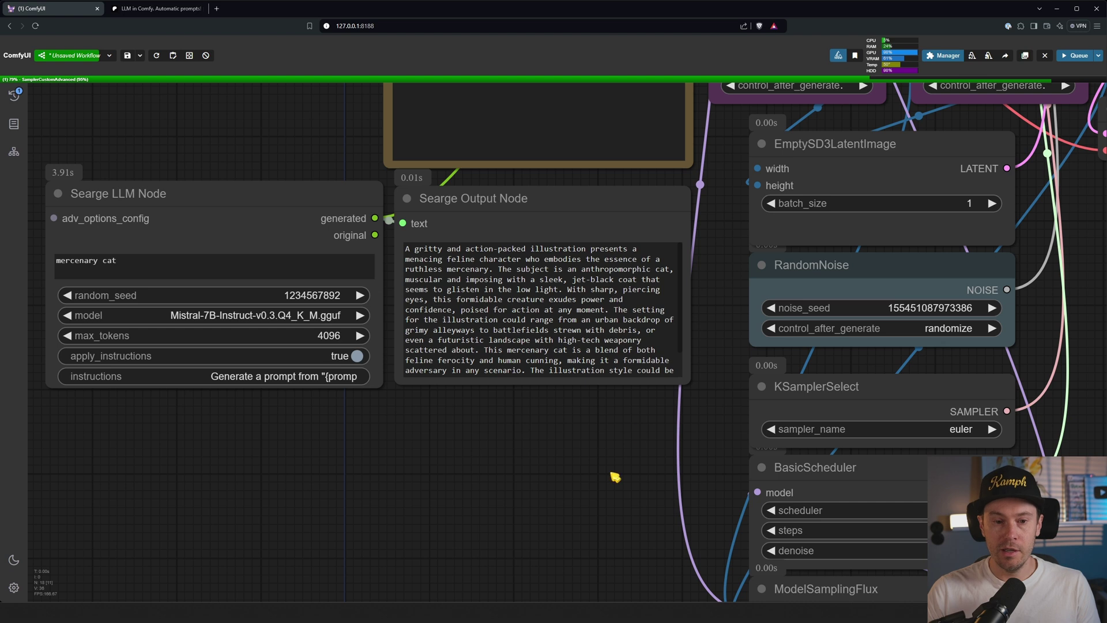
{"action": "left_click_drag", "start_coordinate": [615, 477], "coordinate": [574, 558]}
{"action": "left_click_drag", "start_coordinate": [477, 575], "coordinate": [652, 499]}
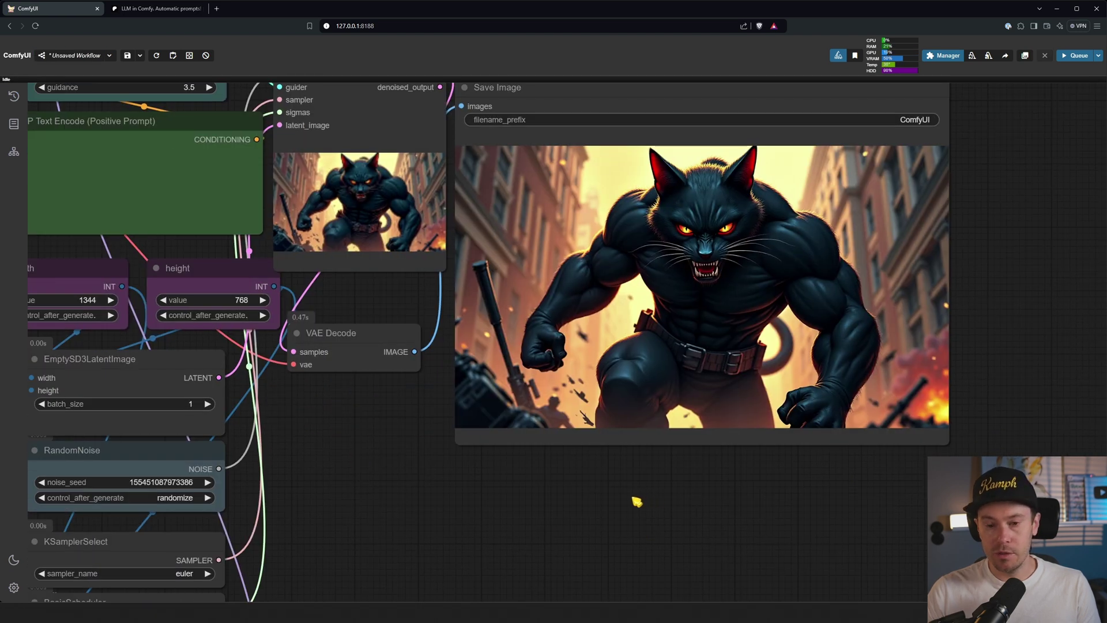
{"action": "left_click_drag", "start_coordinate": [412, 486], "coordinate": [729, 531]}
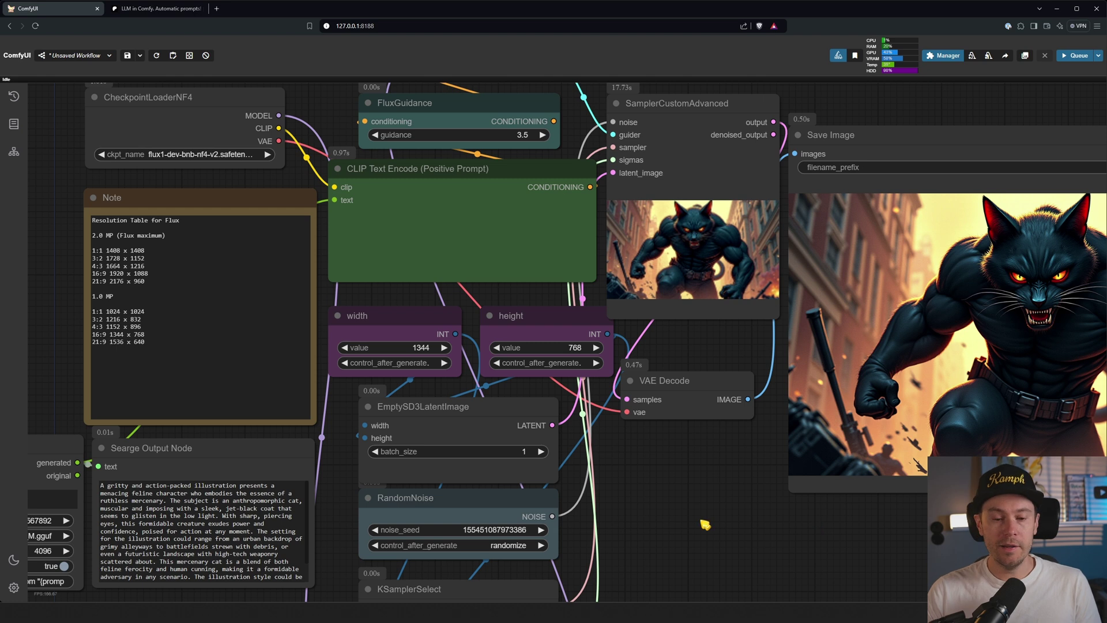
{"action": "left_click_drag", "start_coordinate": [819, 525], "coordinate": [946, 376]}
{"action": "left_click_drag", "start_coordinate": [314, 417], "coordinate": [539, 497]}
{"action": "scroll", "coordinate": [539, 497], "scroll_direction": "up", "scroll_amount": 4}
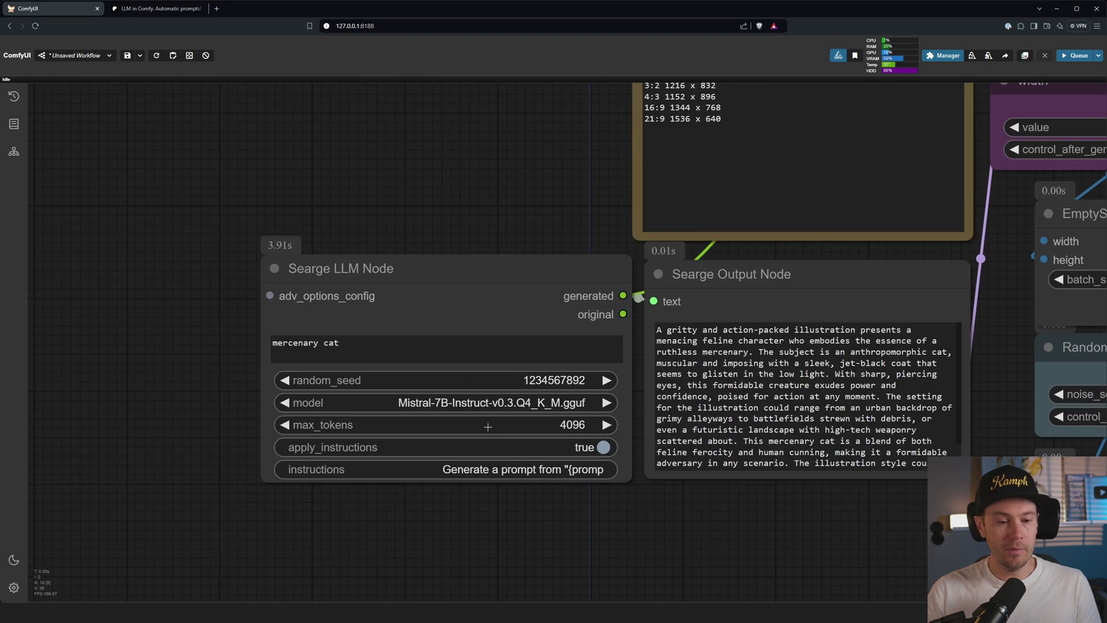
{"action": "scroll", "coordinate": [552, 462], "scroll_direction": "up", "scroll_amount": 3}
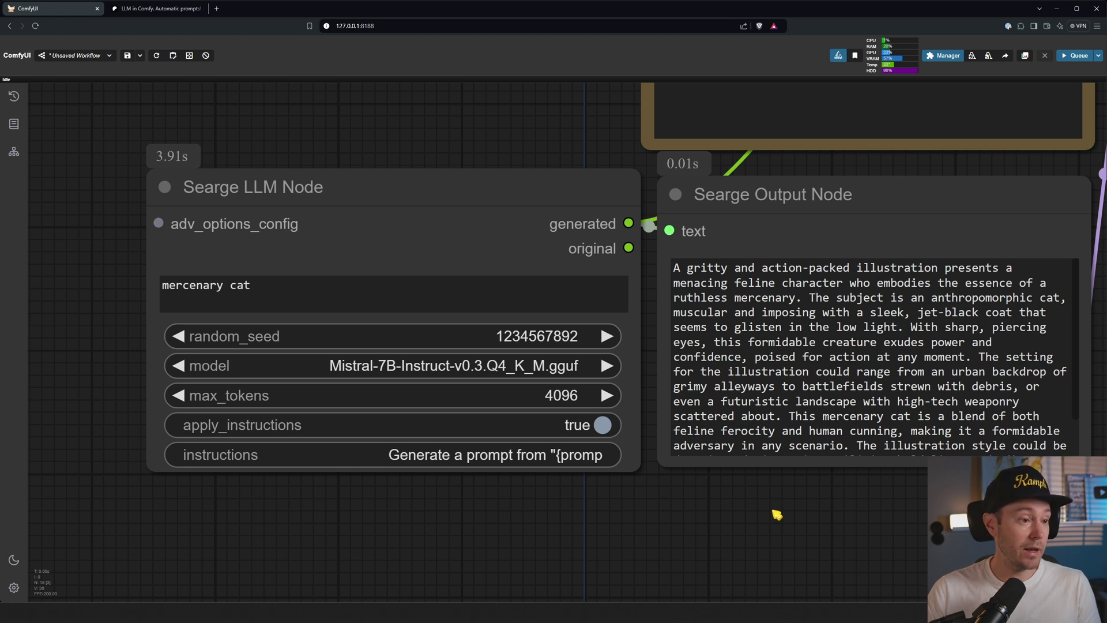
{"action": "scroll", "coordinate": [742, 512], "scroll_direction": "down", "scroll_amount": 5}
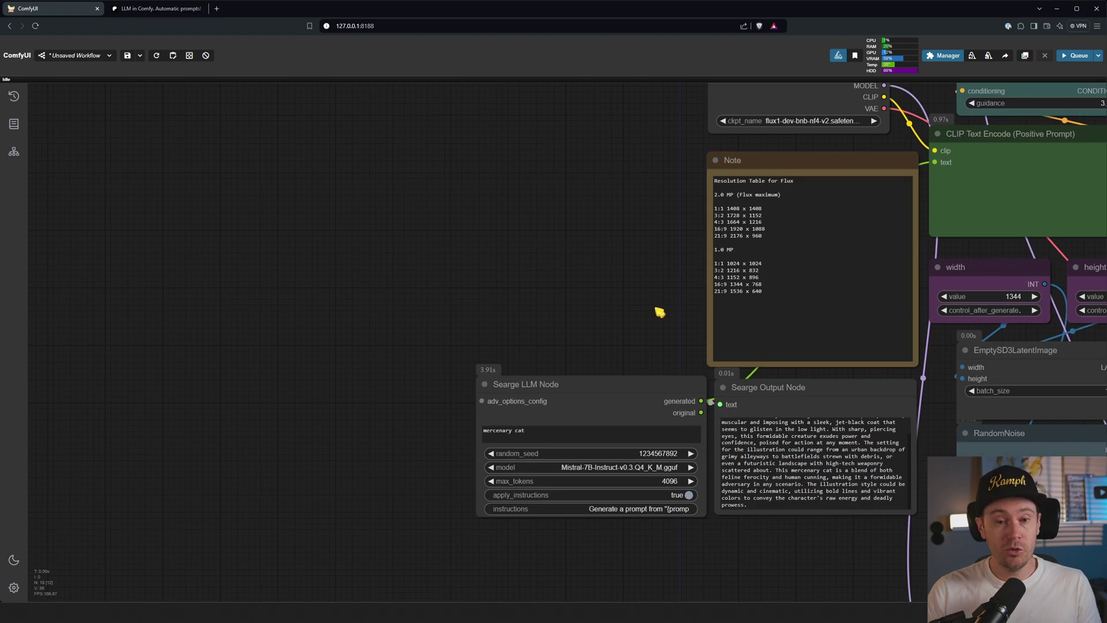
{"action": "left_click_drag", "start_coordinate": [660, 312], "coordinate": [378, 366]}
{"action": "scroll", "coordinate": [378, 366], "scroll_direction": "up", "scroll_amount": 5}
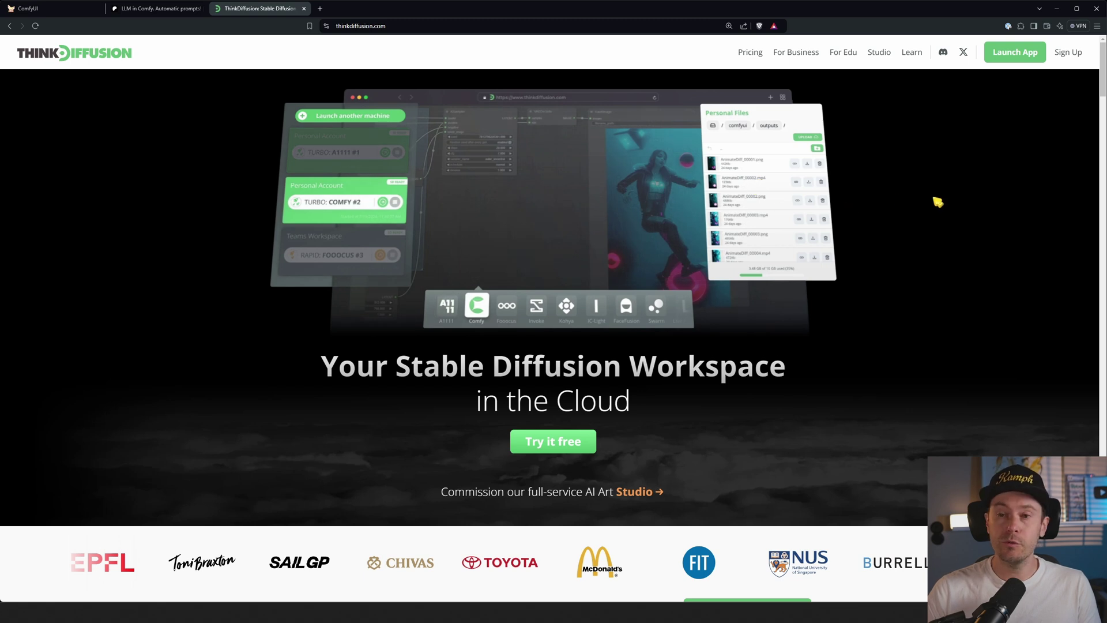
On ThinkDiffusion, pick ComfyUI's Beta Release on a TURBO machine, then return to ComfyUI
{"action": "left_click", "coordinate": [1007, 55]}
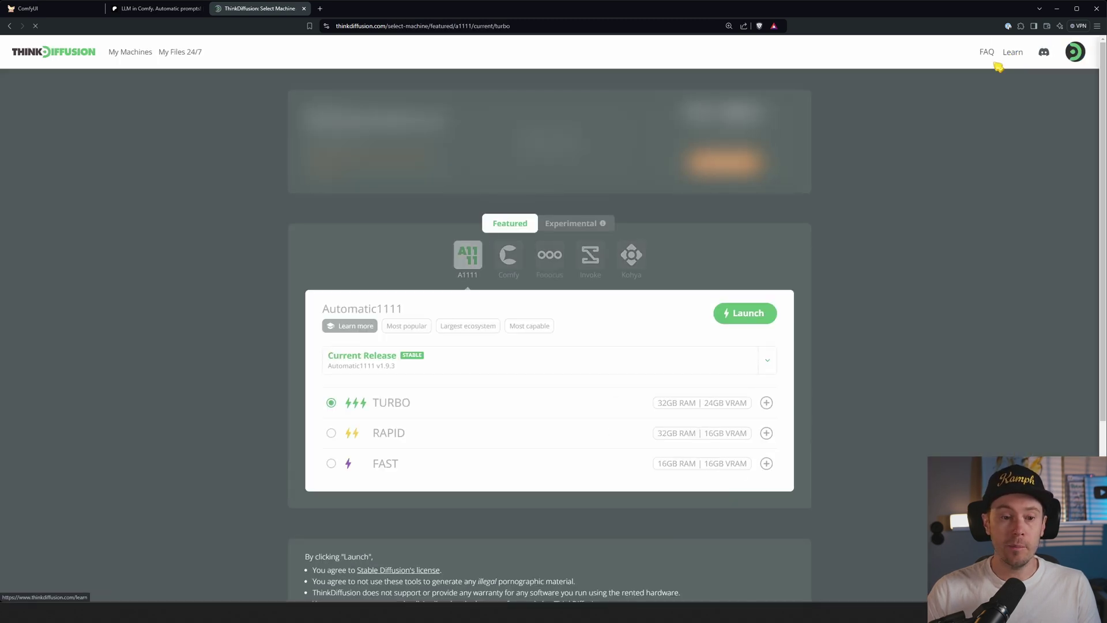
{"action": "left_click", "coordinate": [509, 255]}
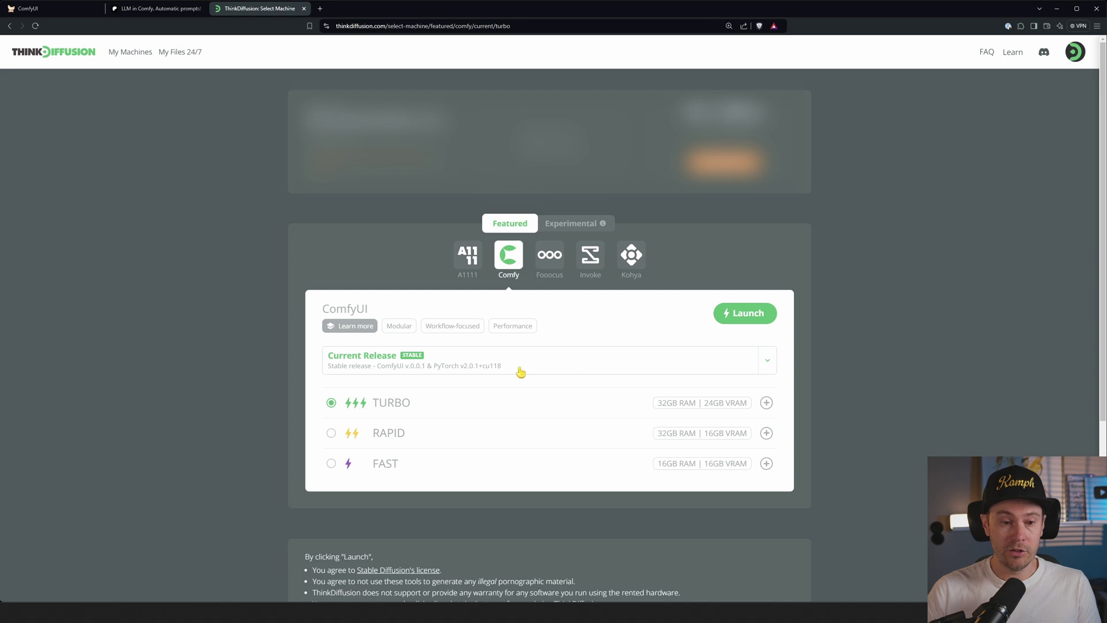
{"action": "left_click", "coordinate": [501, 364]}
{"action": "left_click", "coordinate": [452, 398]}
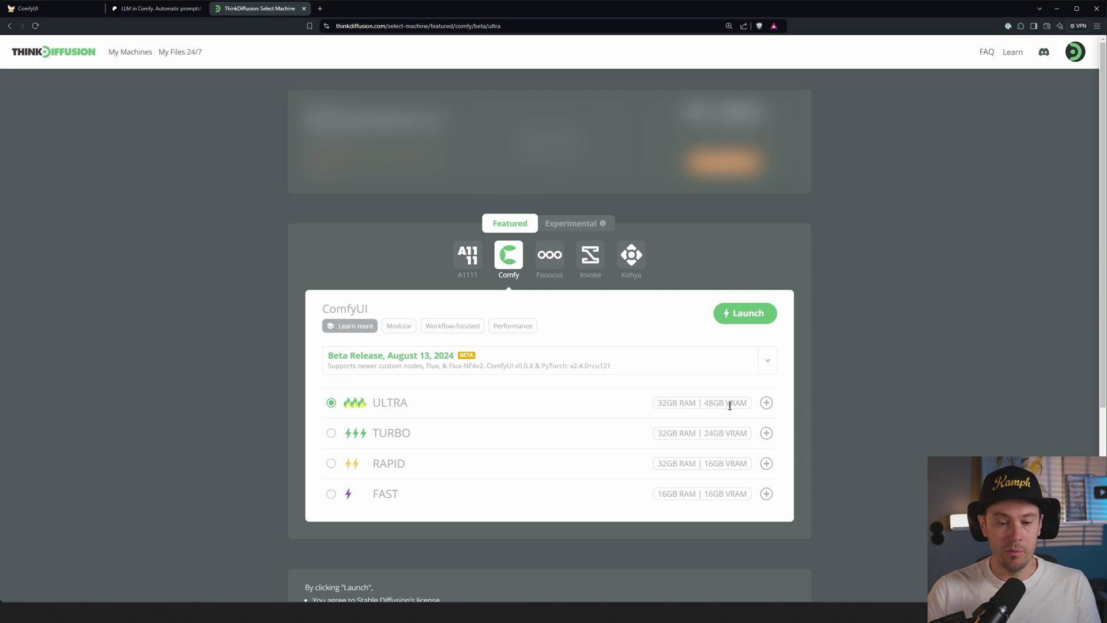
{"action": "left_click", "coordinate": [333, 432]}
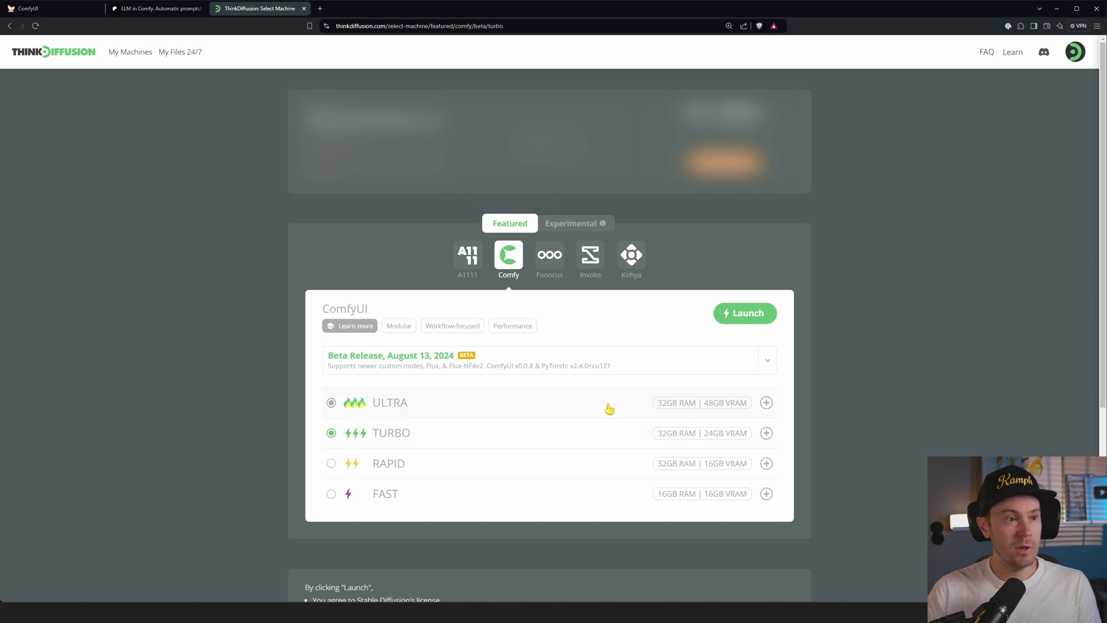
{"action": "left_click", "coordinate": [50, 9]}
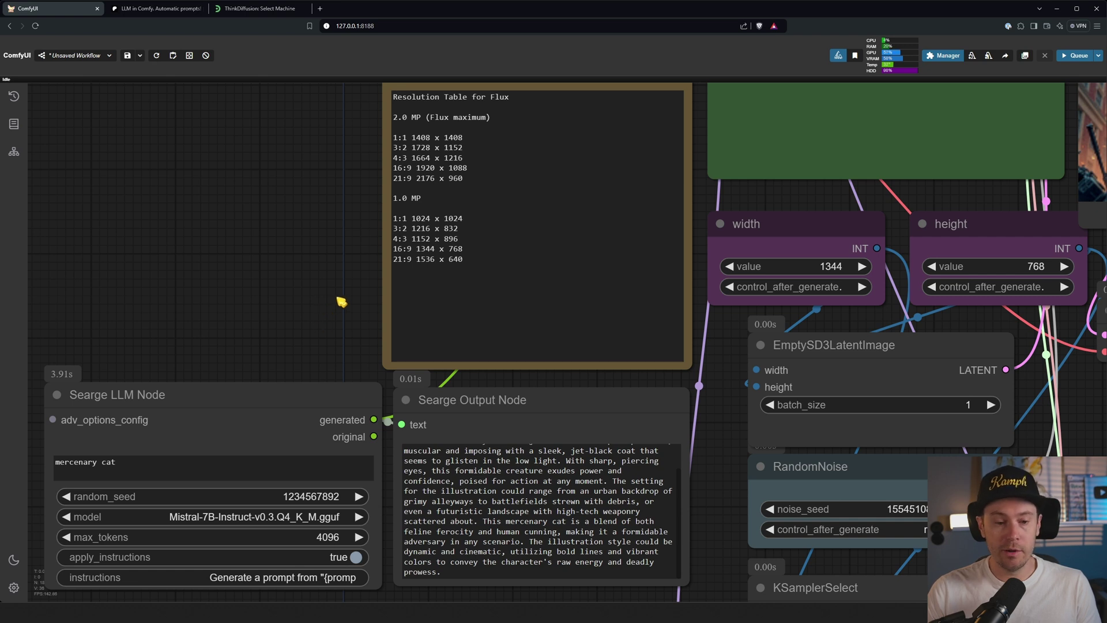
{"action": "left_click_drag", "start_coordinate": [333, 295], "coordinate": [468, 255]}
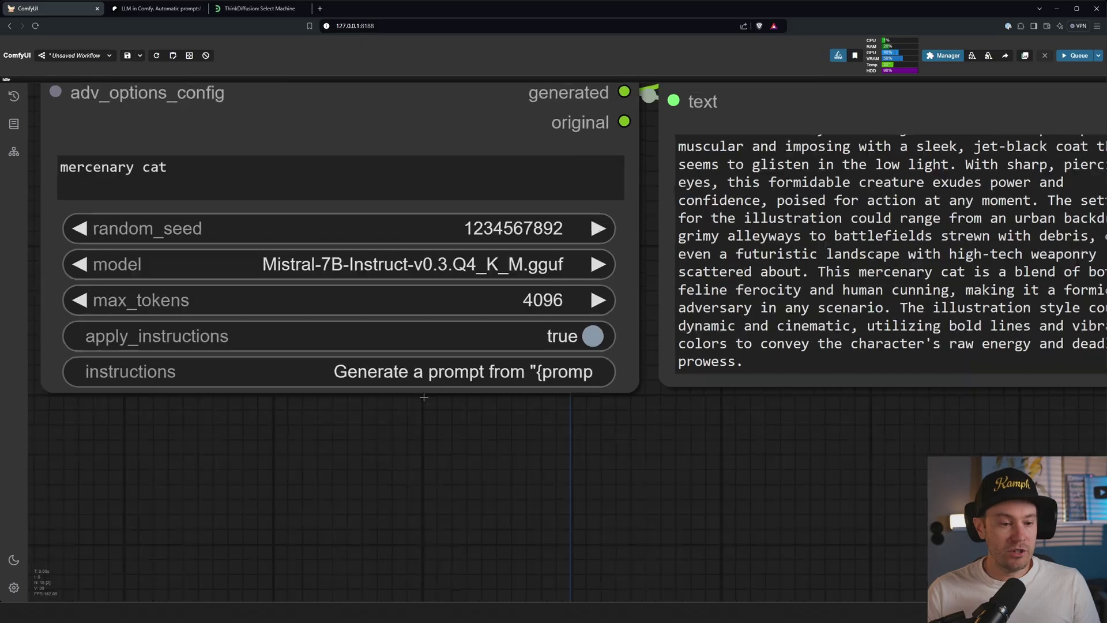
Clear the short prompt, set instructions to 'Generate a random image prompt', and queue a run
{"action": "scroll", "coordinate": [487, 362], "scroll_direction": "down", "scroll_amount": 2}
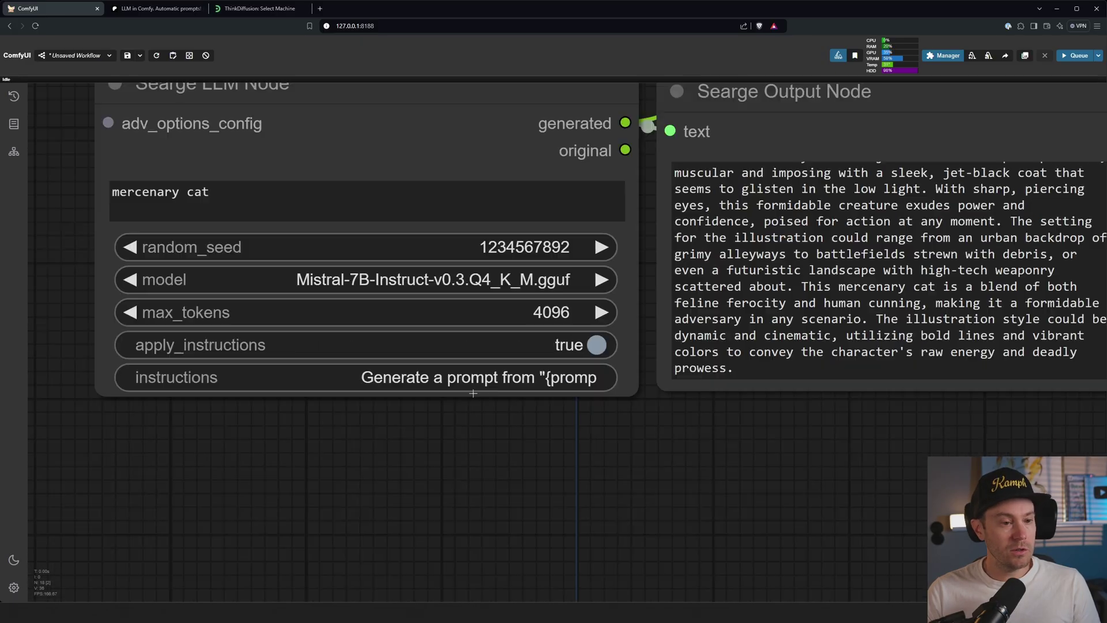
{"action": "triple_click", "coordinate": [220, 197]}
{"action": "key", "text": "BackSpace"}
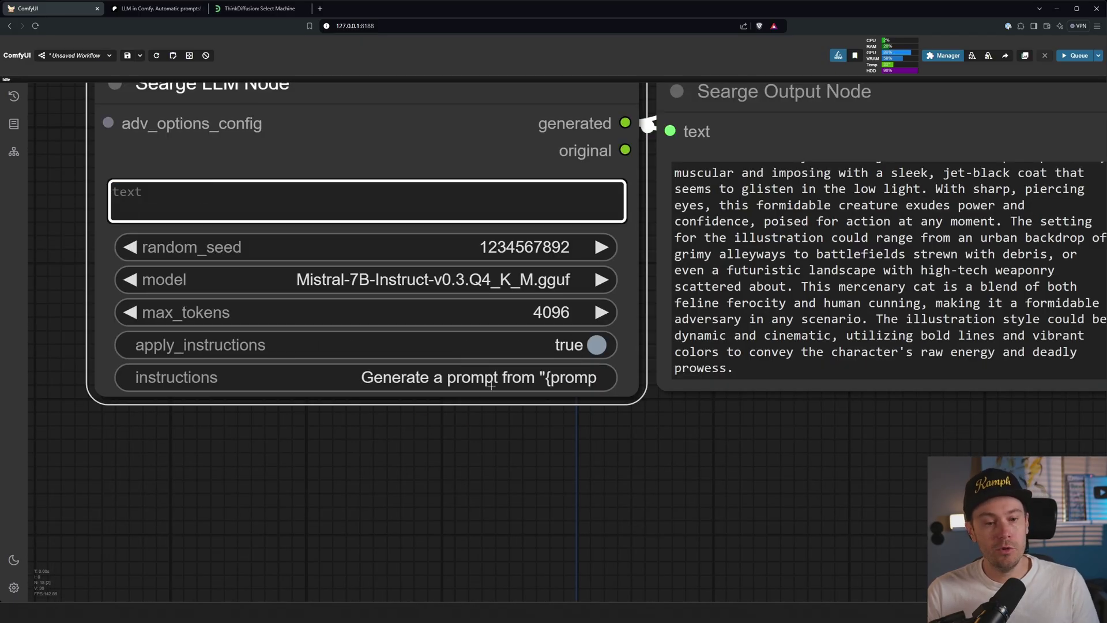
{"action": "left_click", "coordinate": [496, 376]}
{"action": "left_click_drag", "start_coordinate": [508, 325], "coordinate": [718, 335]}
{"action": "type", "text": "r"}
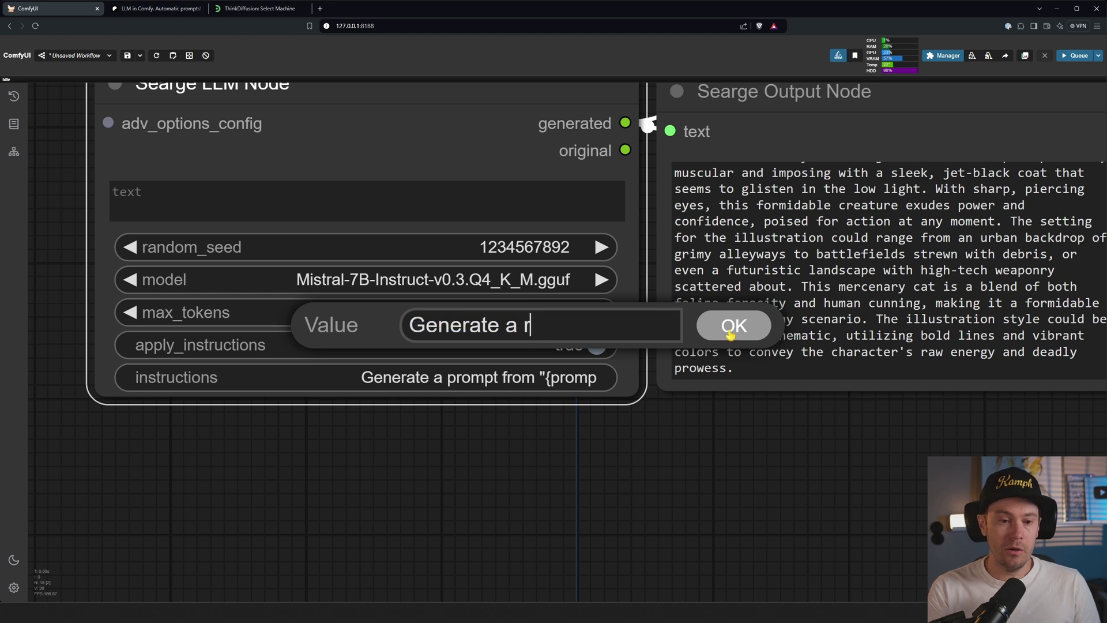
{"action": "type", "text": "andom image prompt"}
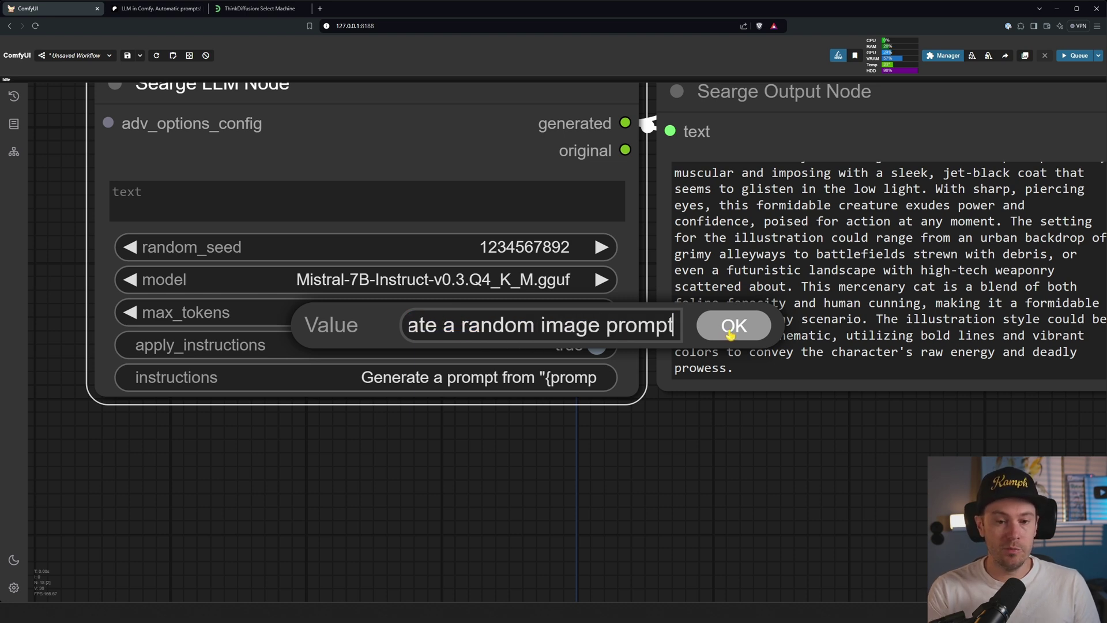
{"action": "key", "text": "Return"}
{"action": "scroll", "coordinate": [726, 511], "scroll_direction": "down", "scroll_amount": 5}
{"action": "left_click_drag", "start_coordinate": [883, 419], "coordinate": [705, 403]}
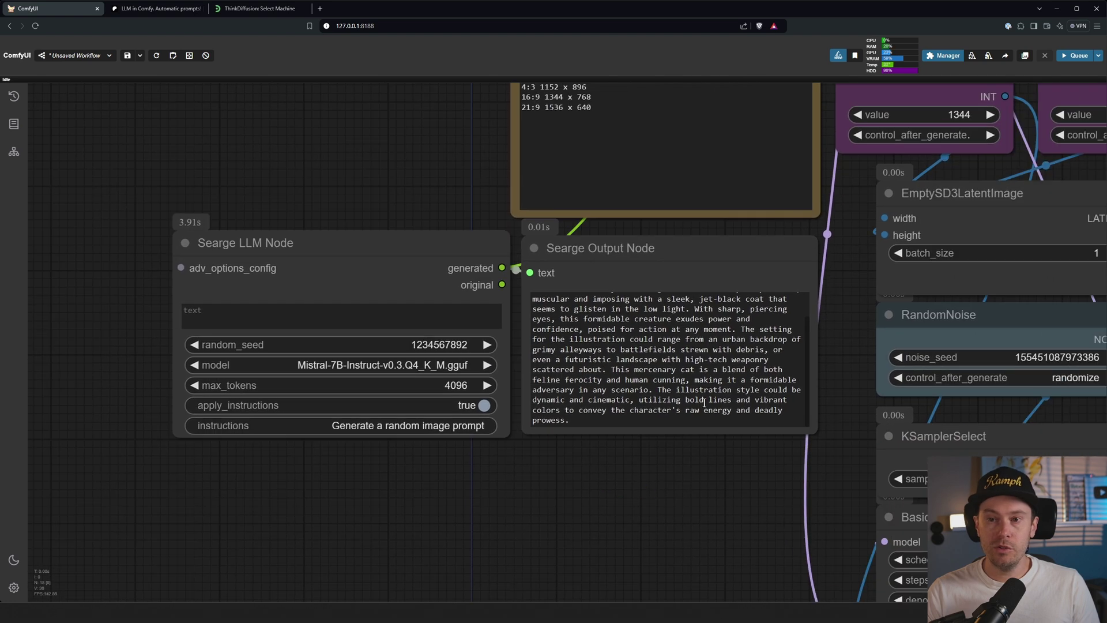
{"action": "key", "text": "ctrl+Return"}
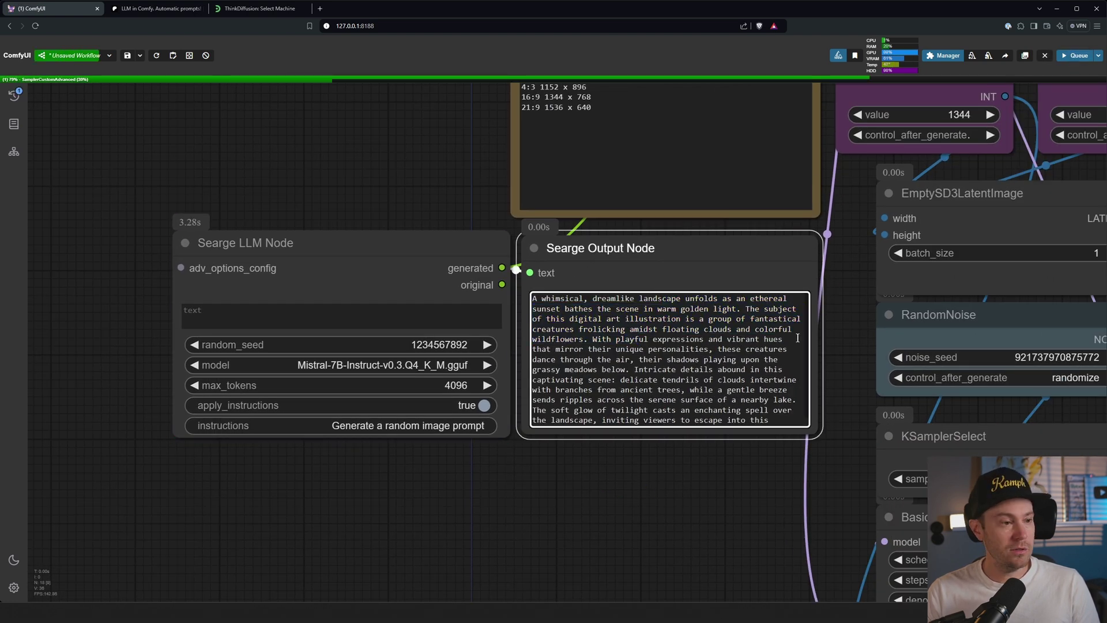
Read the generated whimsical landscape description and view the sunset meadow creatures image
{"action": "scroll", "coordinate": [836, 318], "scroll_direction": "up", "scroll_amount": 5}
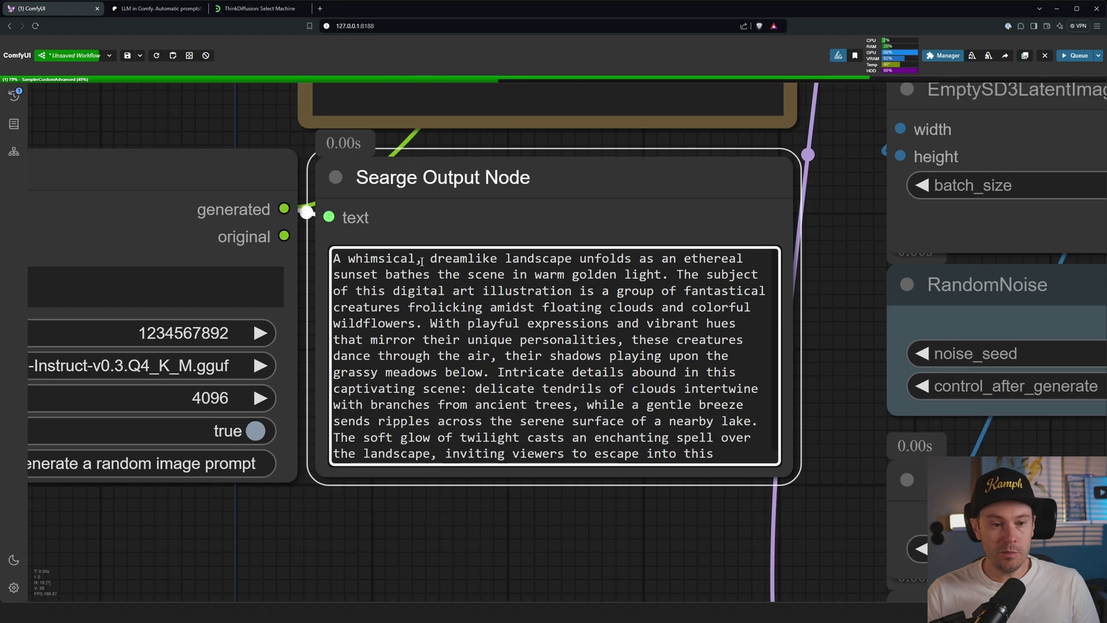
{"action": "left_click_drag", "start_coordinate": [576, 259], "coordinate": [661, 275]}
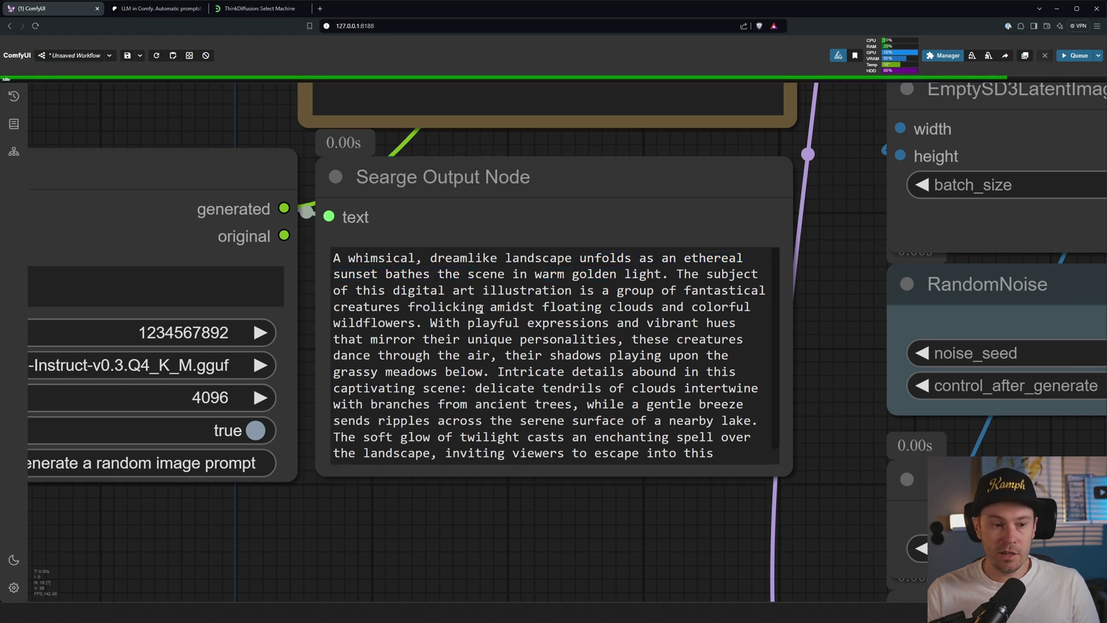
{"action": "left_click_drag", "start_coordinate": [348, 306], "coordinate": [474, 306]}
{"action": "left_click", "coordinate": [613, 310]}
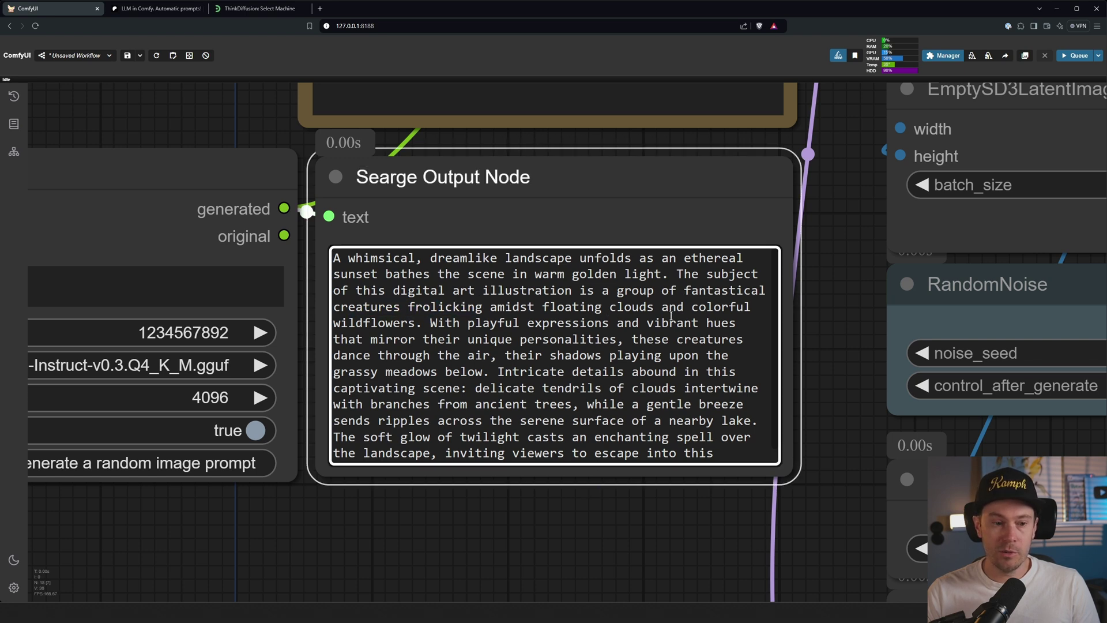
{"action": "left_click", "coordinate": [663, 549]}
{"action": "scroll", "coordinate": [662, 548], "scroll_direction": "down", "scroll_amount": 5}
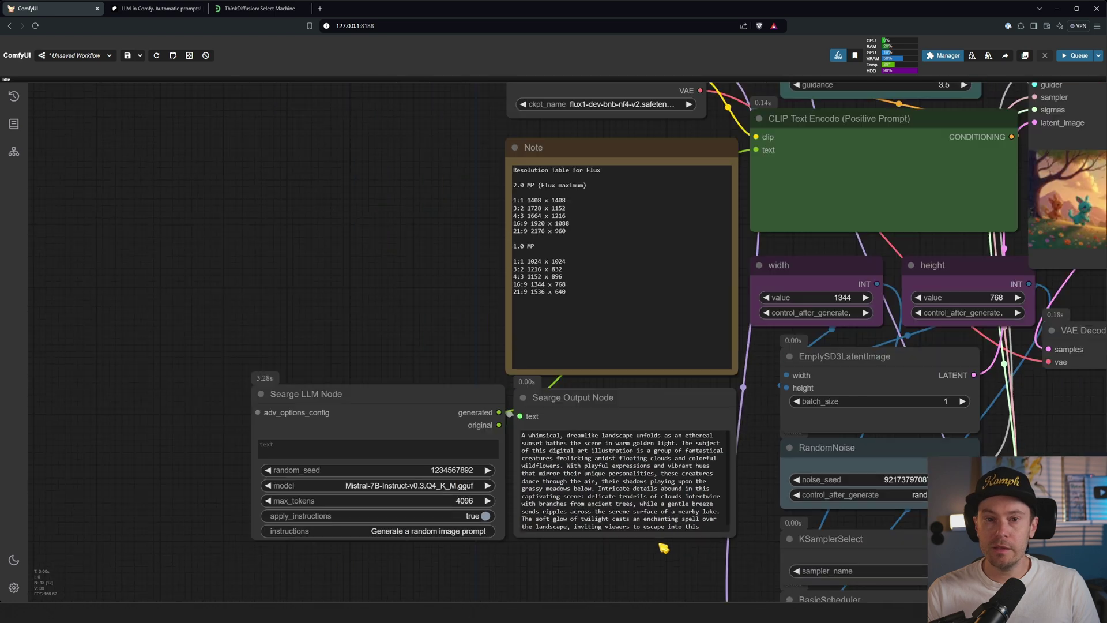
{"action": "scroll", "coordinate": [522, 475], "scroll_direction": "up", "scroll_amount": 6}
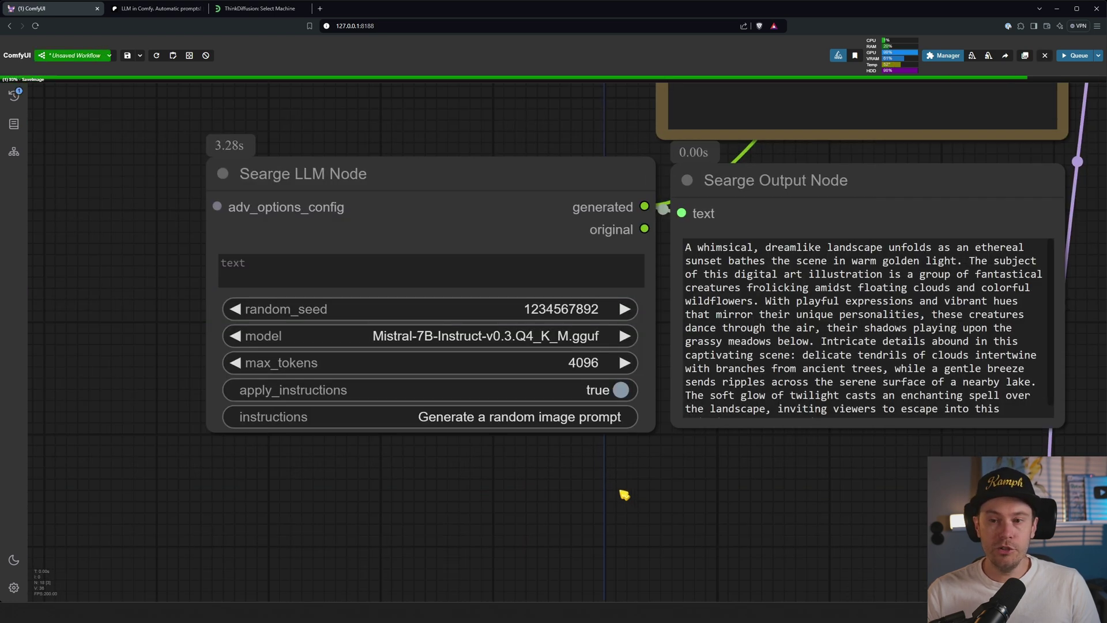
{"action": "scroll", "coordinate": [623, 492], "scroll_direction": "up", "scroll_amount": 1}
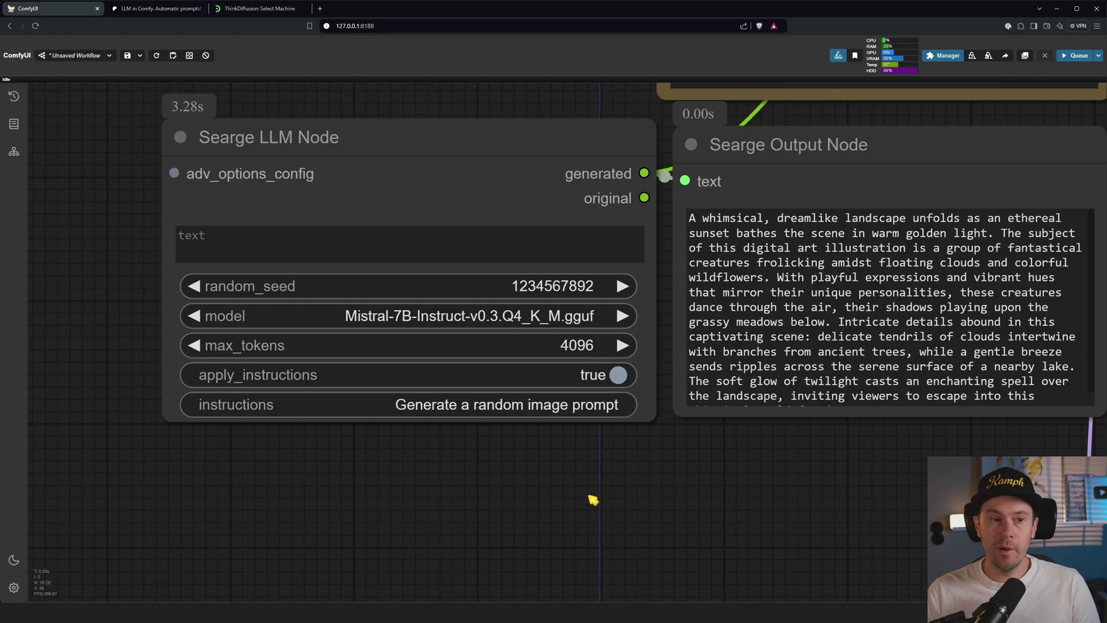
Change the LLM instructions to 'Write me a short novel about a parrot' and queue the run
{"action": "left_click", "coordinate": [519, 404]}
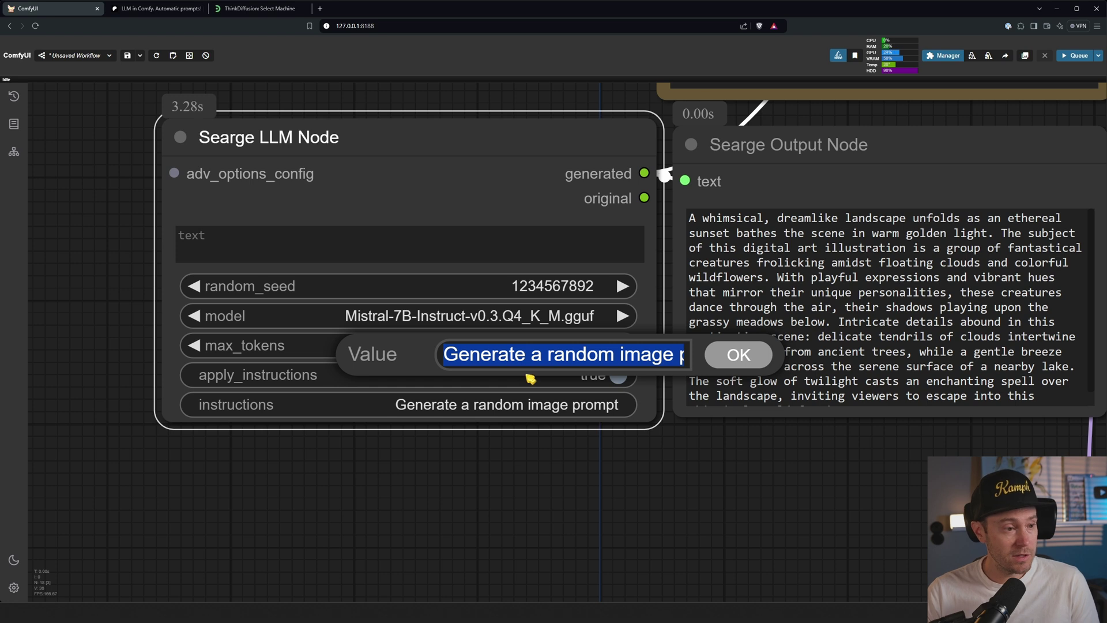
{"action": "type", "text": "Writ"}
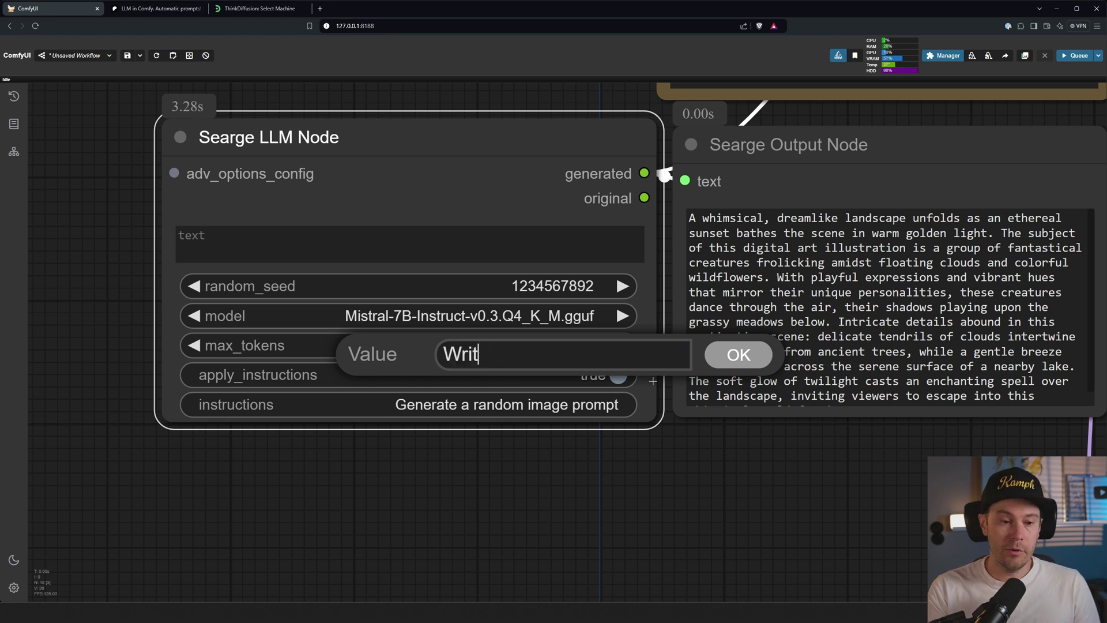
{"action": "type", "text": "e me a short novel about a parrot"}
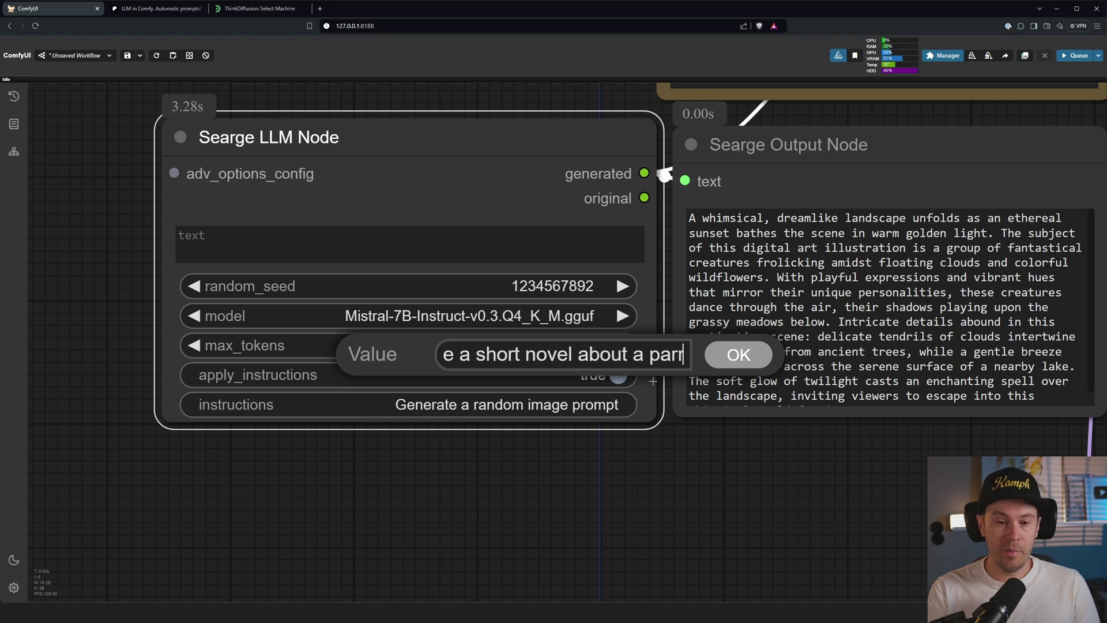
{"action": "left_click", "coordinate": [1072, 60]}
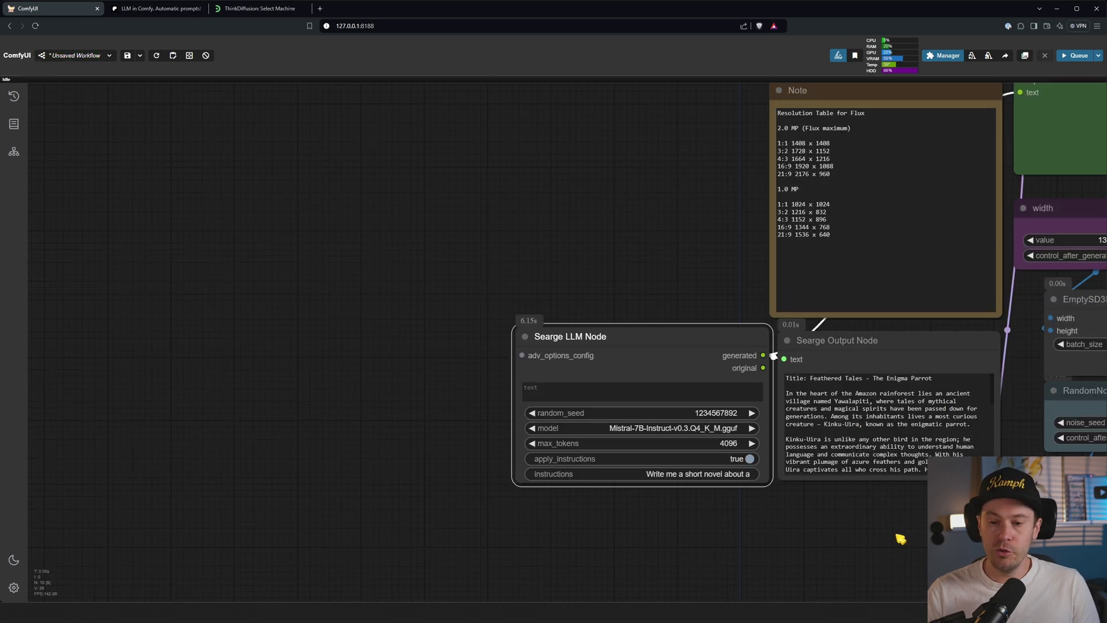
Pan over to the Save Image node to view the generated teal parrot image
{"action": "left_click_drag", "start_coordinate": [900, 534], "coordinate": [823, 454]}
{"action": "left_click_drag", "start_coordinate": [948, 414], "coordinate": [563, 524]}
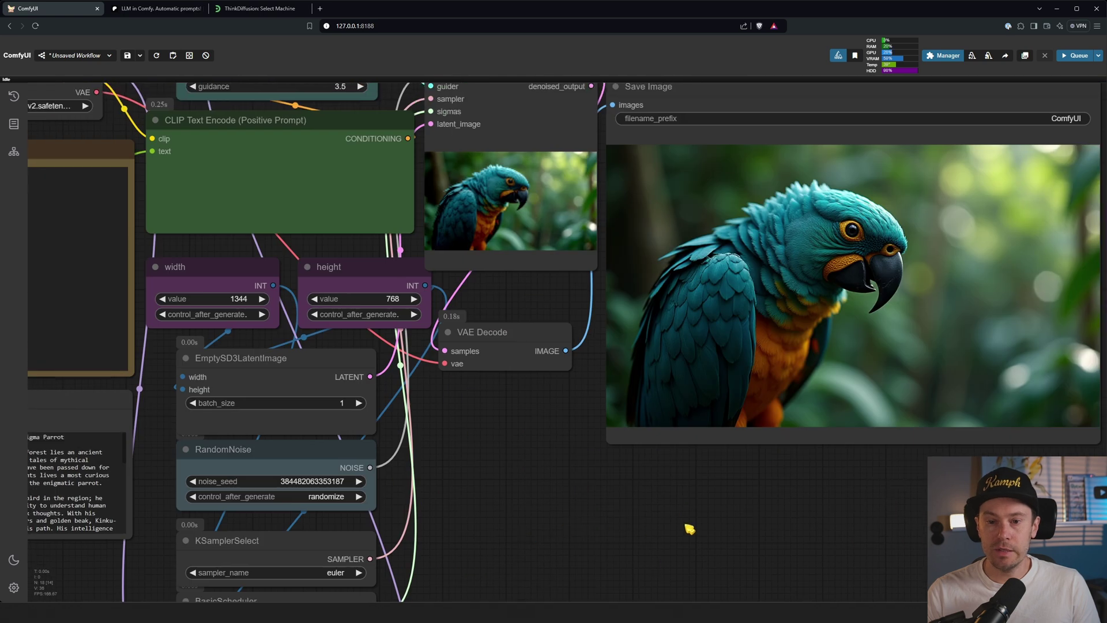
{"action": "left_click_drag", "start_coordinate": [833, 493], "coordinate": [610, 525]}
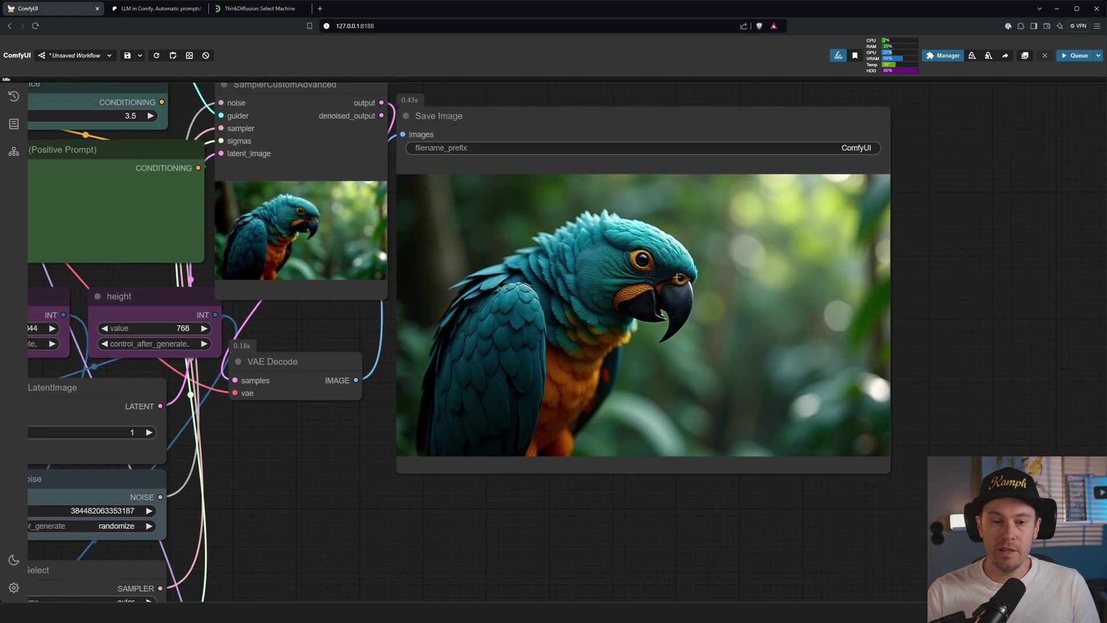
{"action": "scroll", "coordinate": [603, 290], "scroll_direction": "up", "scroll_amount": 2}
{"action": "scroll", "coordinate": [600, 294], "scroll_direction": "down", "scroll_amount": 3}
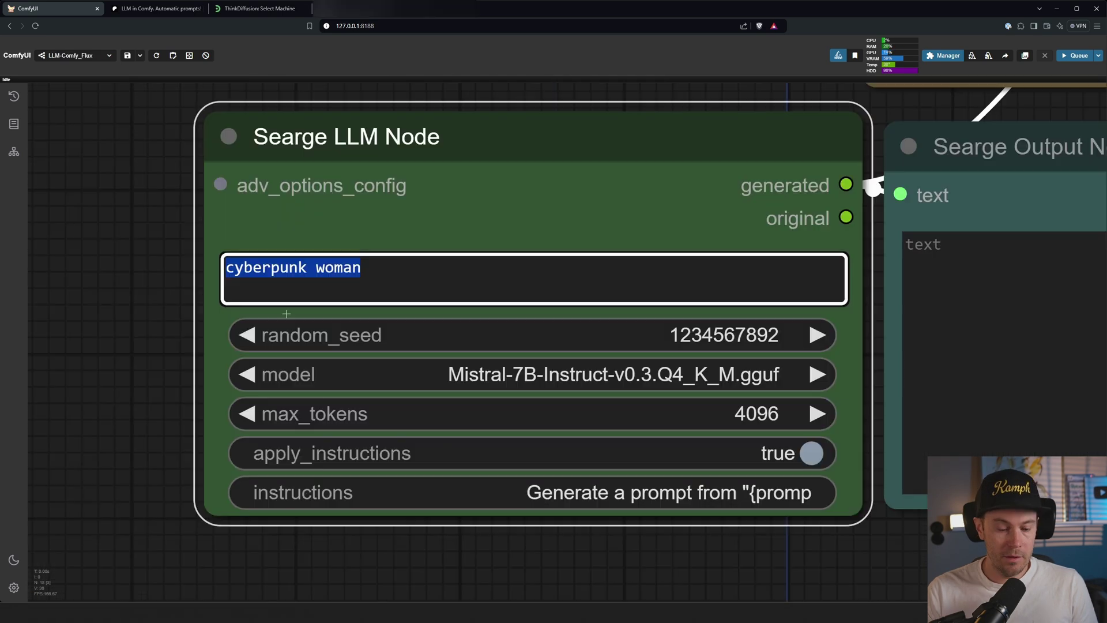
Set the prompt to 'octopus with socks. Title above reads: "Socktopus"' and queue it with Ctrl+Enter
{"action": "type", "text": "octo"}
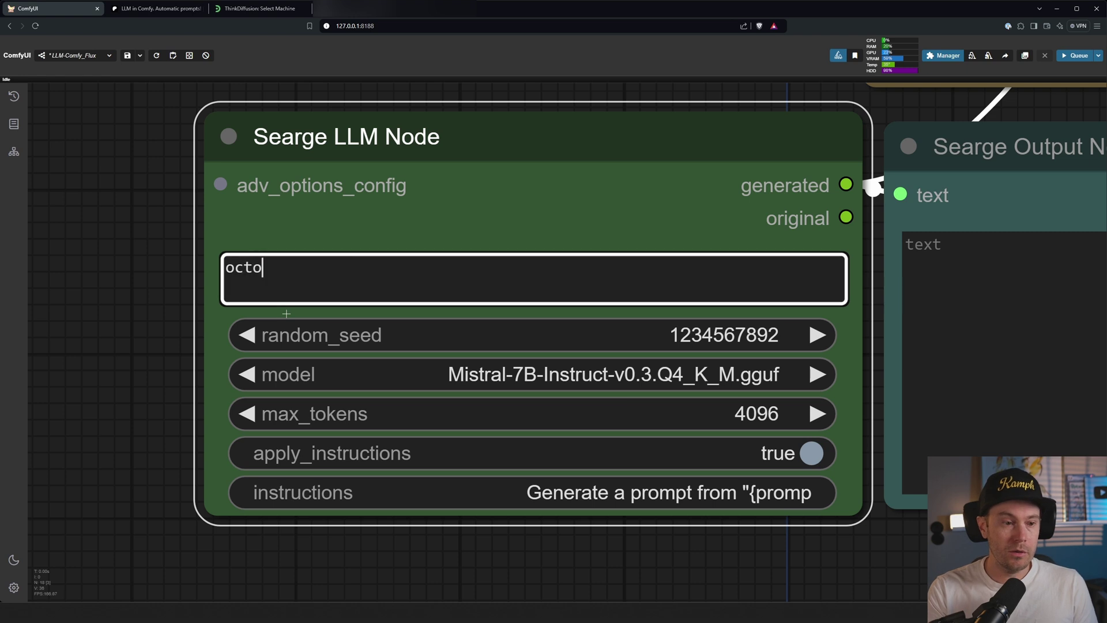
{"action": "type", "text": "pus with socks"}
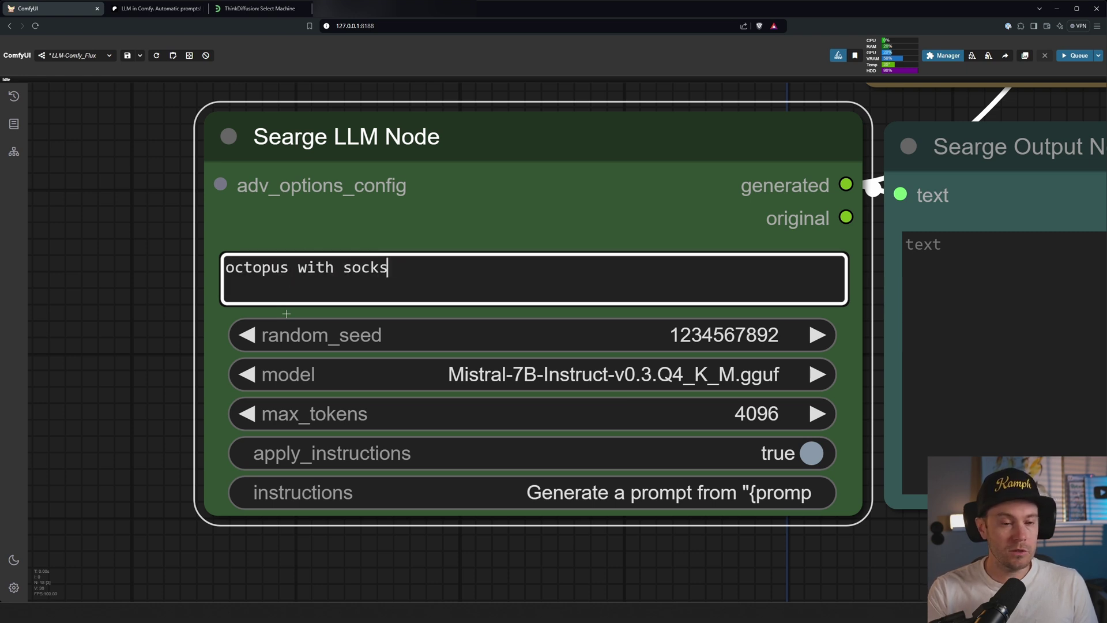
{"action": "type", "text": ". Title above reads: SOcks"}
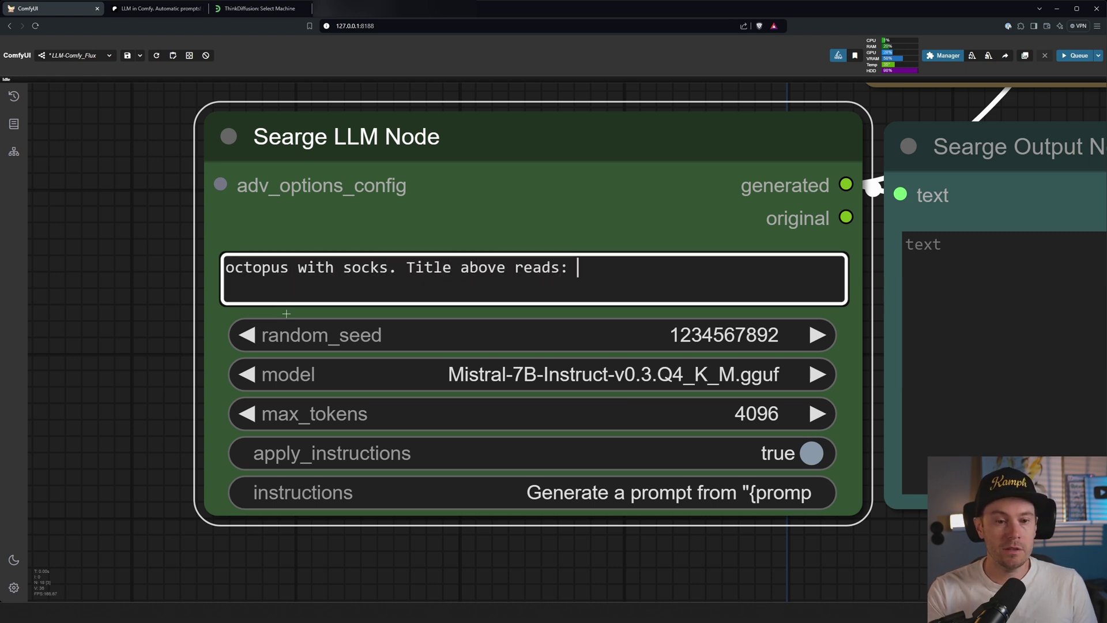
{"action": "key", "text": "BackSpace"}
{"action": "key", "text": "BackSpace"}
{"action": "key", "text": "Left"}
{"action": "key", "text": "Left"}
{"action": "key", "text": "Left"}
{"action": "type", "text": "\""}
{"action": "key", "text": "End"}
{"action": "key", "text": "BackSpace"}
{"action": "key", "text": "BackSpace"}
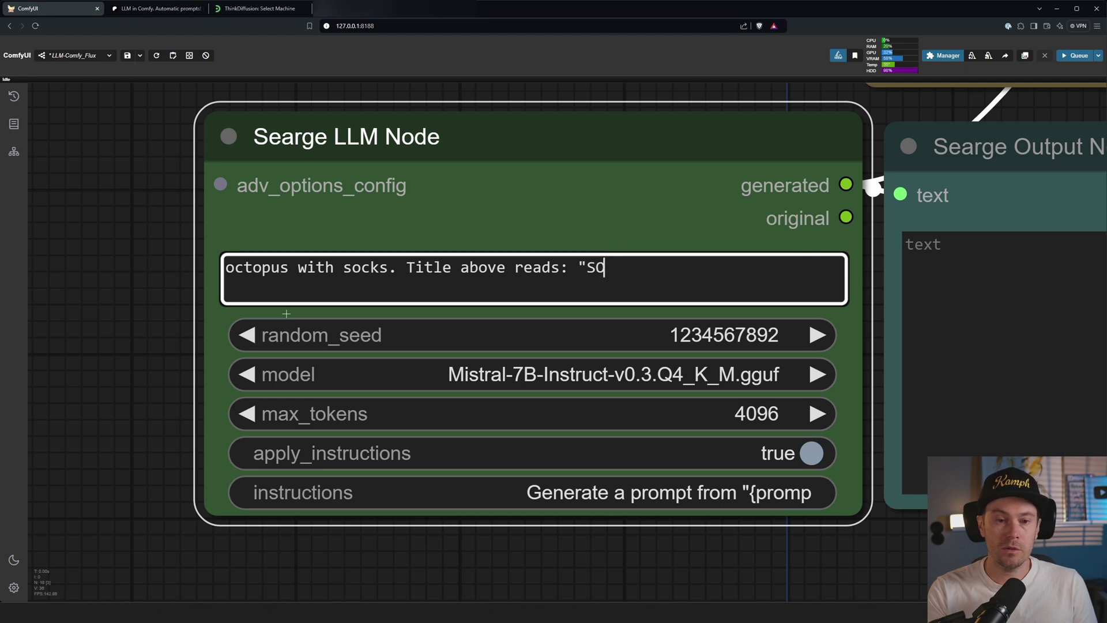
{"action": "type", "text": "ocktopus\""}
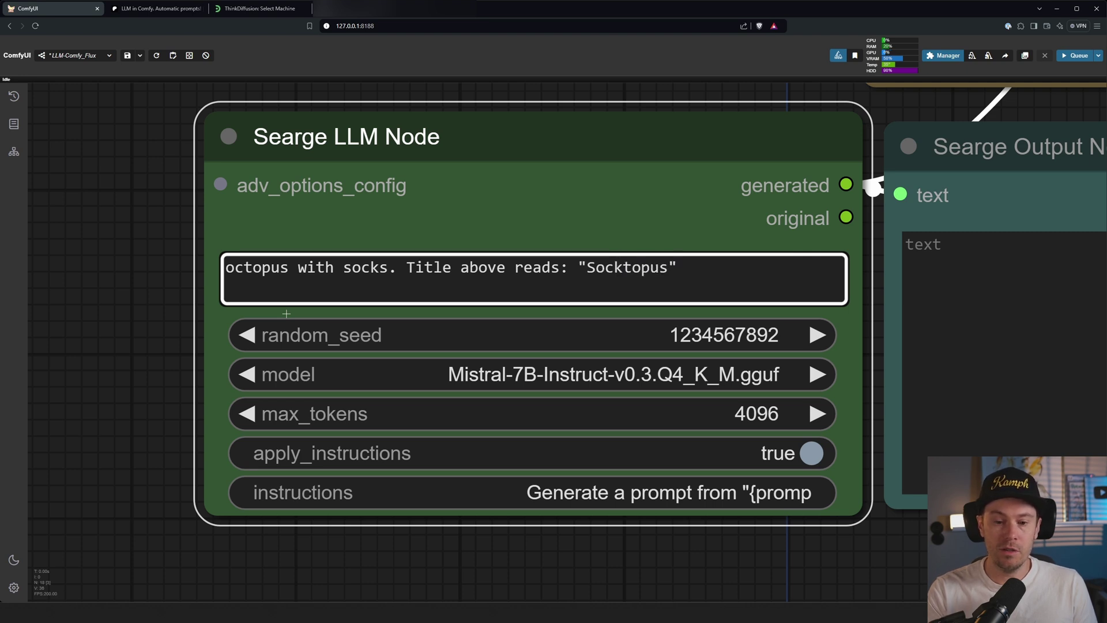
{"action": "key", "text": "ctrl+Return"}
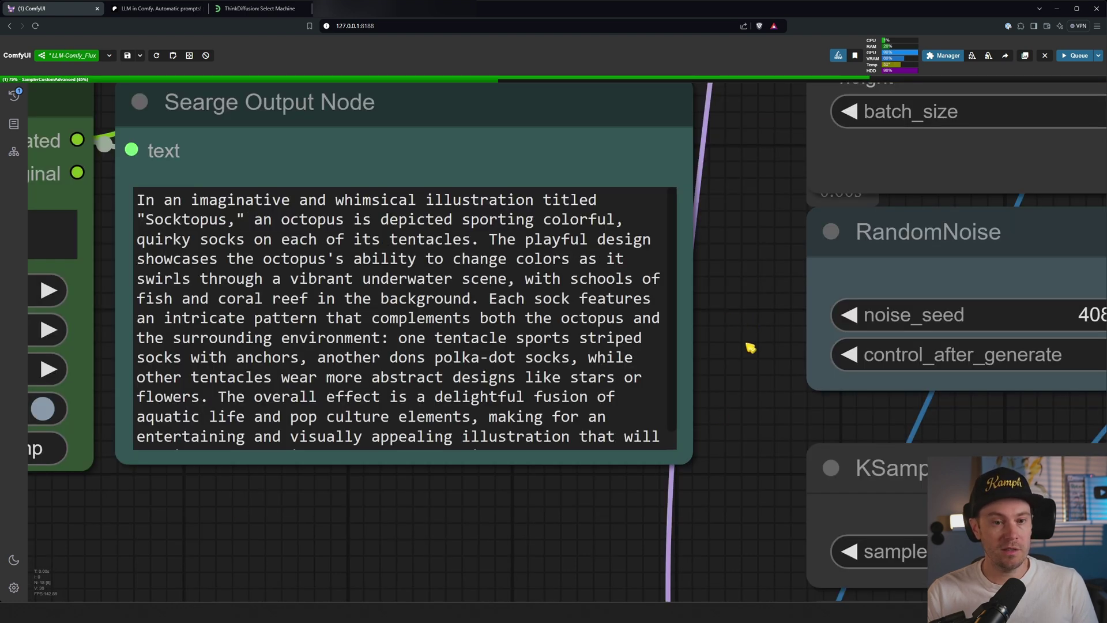
Pan to the Save Image node to inspect the red sock-wearing octopus image
{"action": "scroll", "coordinate": [750, 348], "scroll_direction": "down", "scroll_amount": 3}
{"action": "left_click_drag", "start_coordinate": [974, 314], "coordinate": [624, 322]}
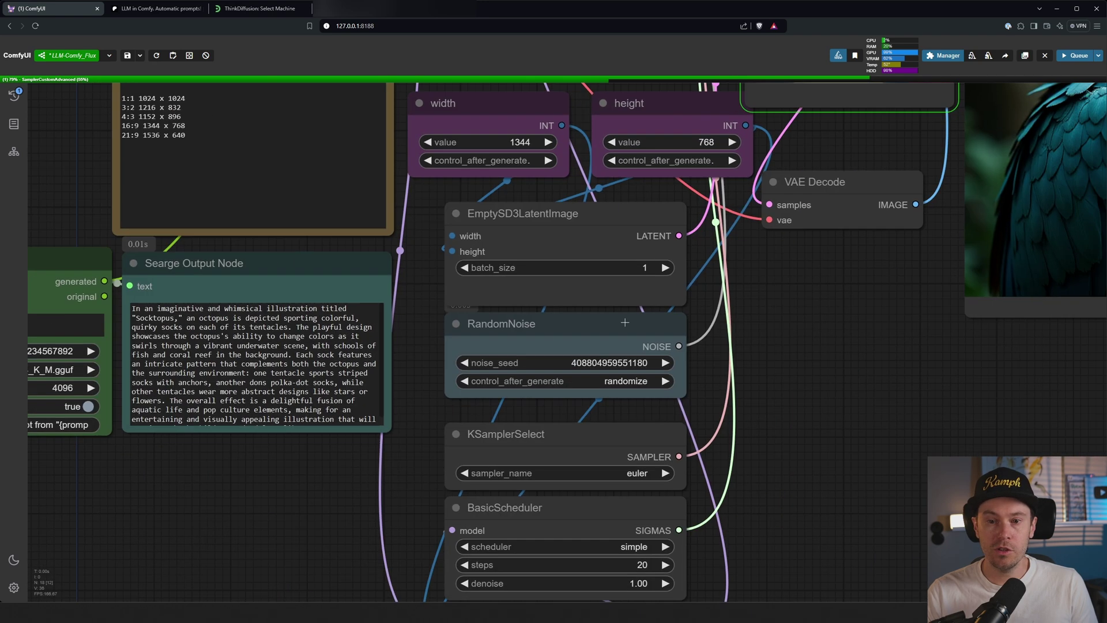
{"action": "left_click_drag", "start_coordinate": [937, 376], "coordinate": [472, 447]}
{"action": "left_click_drag", "start_coordinate": [808, 476], "coordinate": [581, 578]}
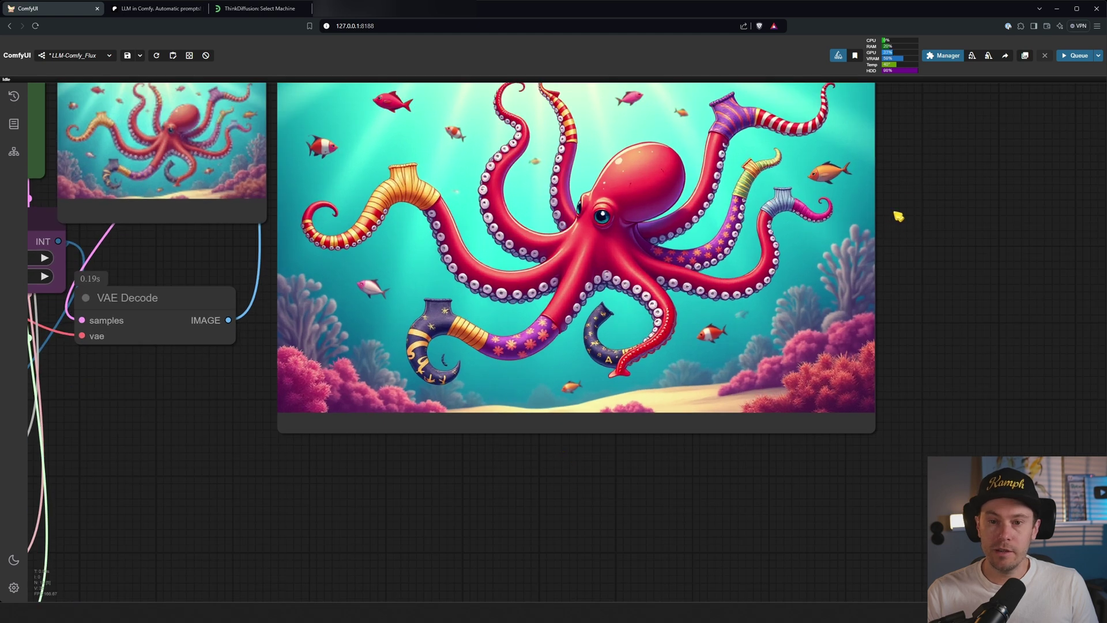
{"action": "left_click_drag", "start_coordinate": [899, 219], "coordinate": [891, 278]}
{"action": "scroll", "coordinate": [868, 366], "scroll_direction": "down", "scroll_amount": 4}
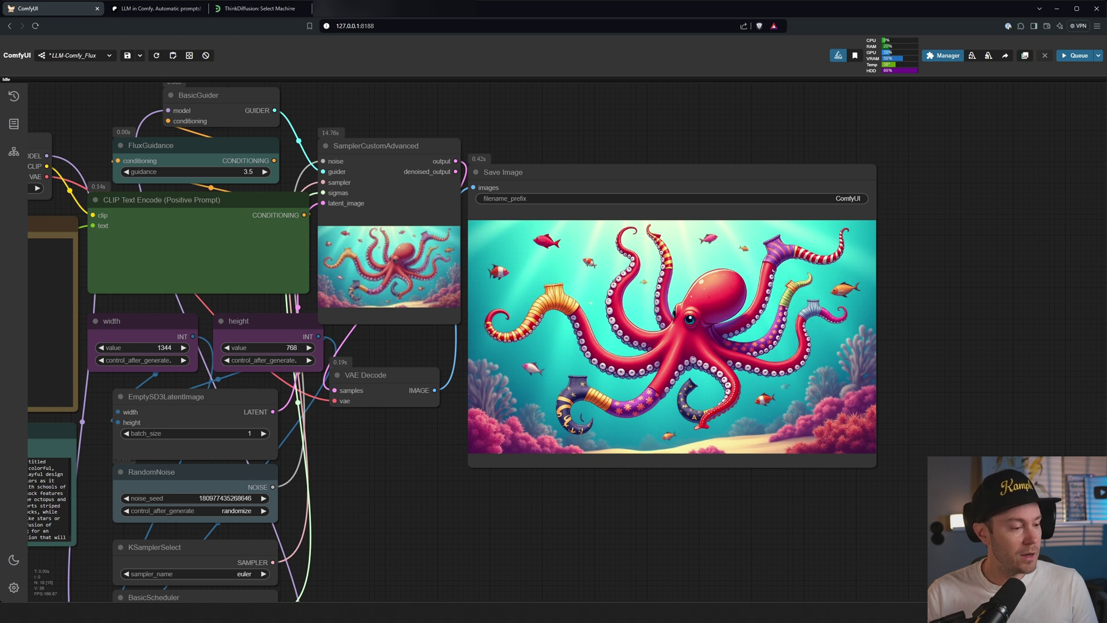
{"action": "key", "text": "alt+Tab"}
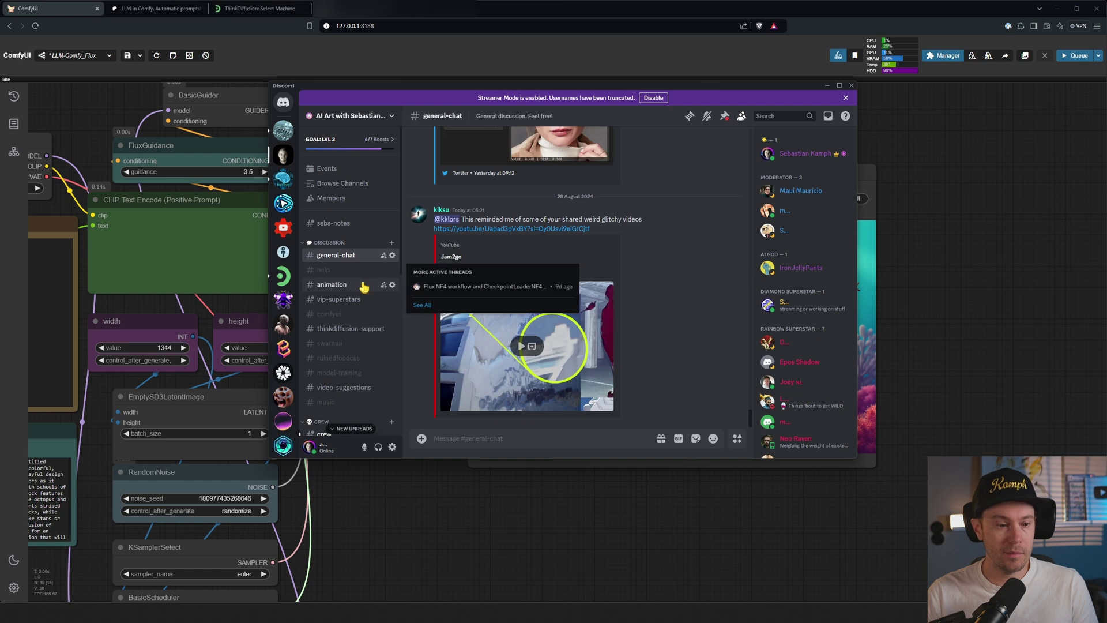
{"action": "scroll", "coordinate": [367, 288], "scroll_direction": "down", "scroll_amount": 5}
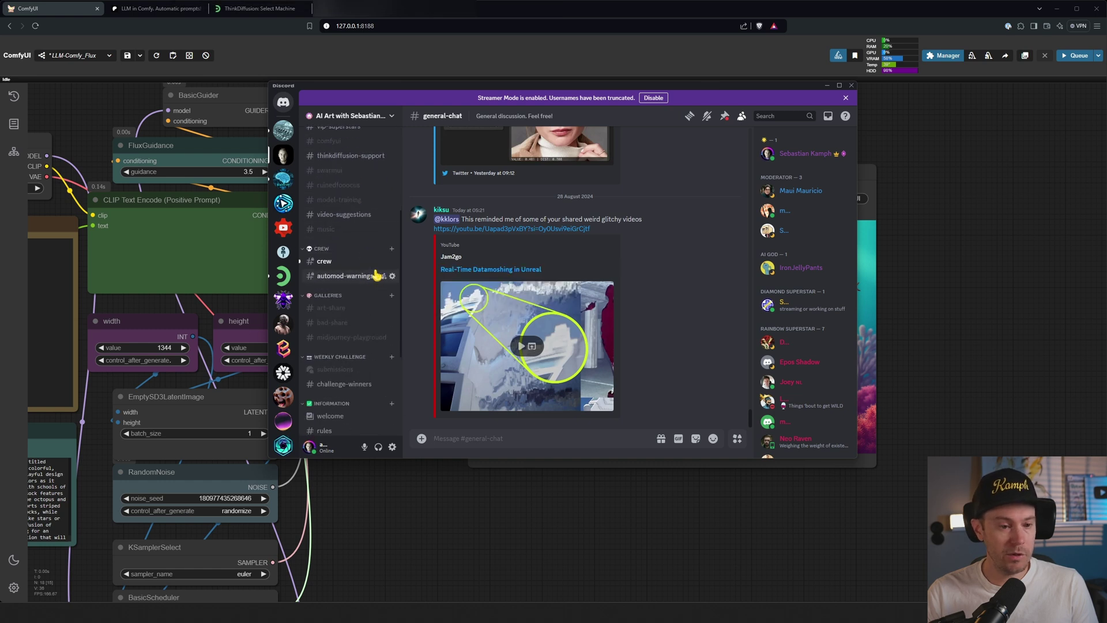
{"action": "left_click", "coordinate": [358, 388]}
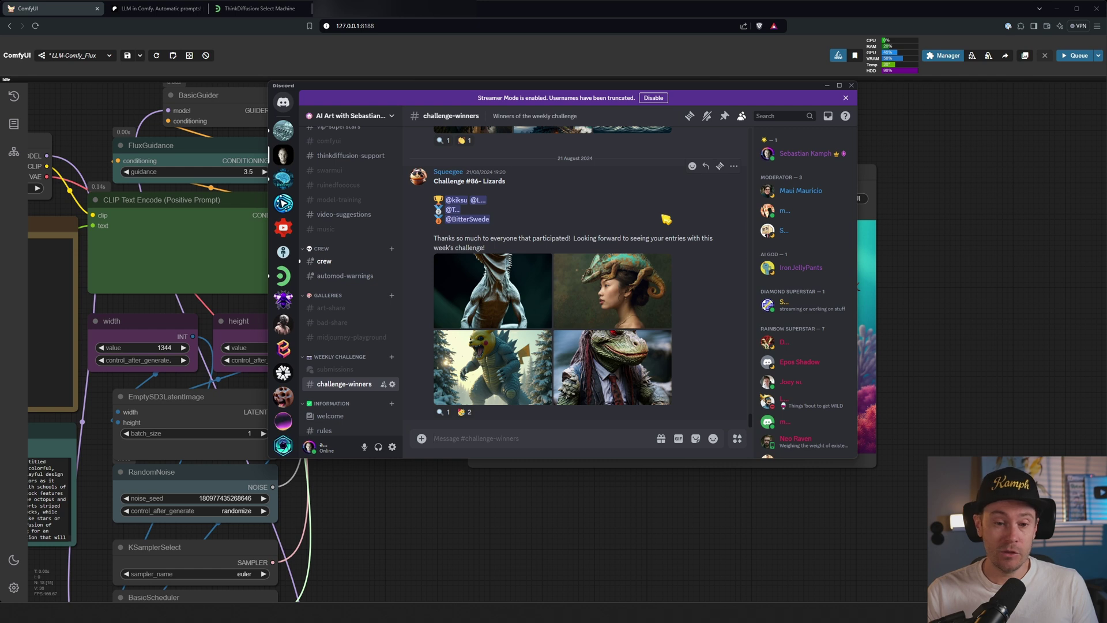
{"action": "scroll", "coordinate": [695, 342], "scroll_direction": "up", "scroll_amount": 8}
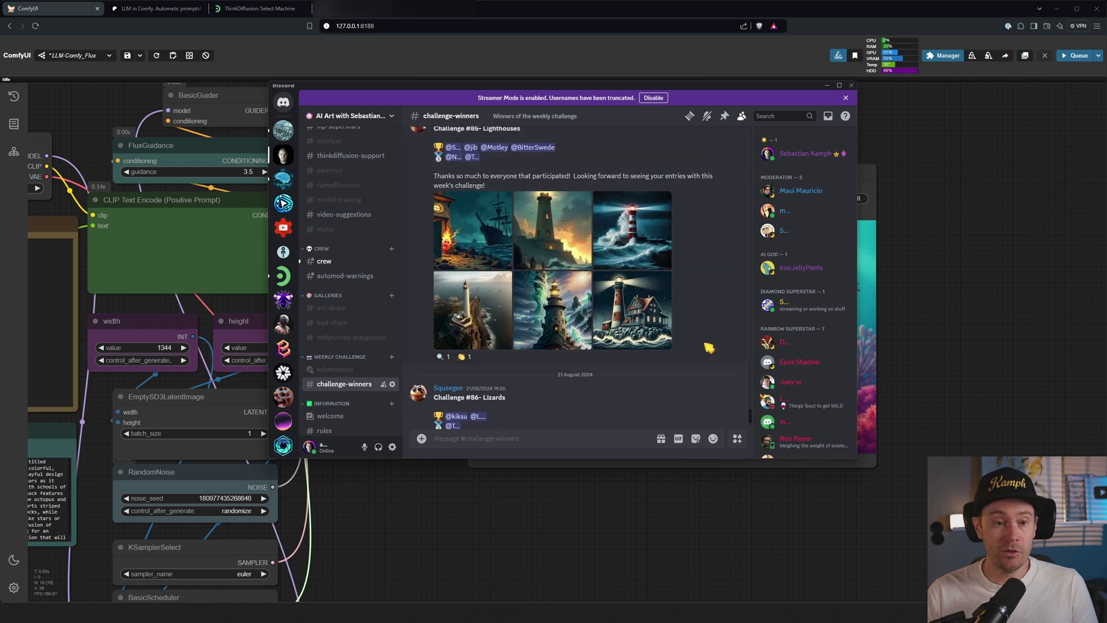
{"action": "scroll", "coordinate": [698, 342], "scroll_direction": "up", "scroll_amount": 4}
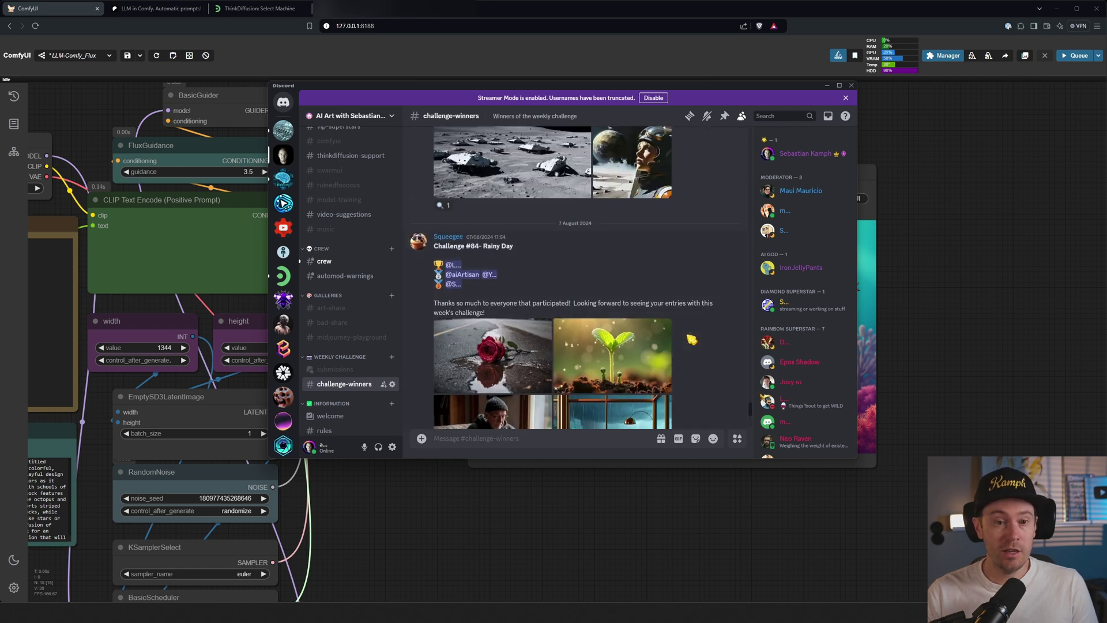
{"action": "scroll", "coordinate": [691, 339], "scroll_direction": "up", "scroll_amount": 3}
{"action": "scroll", "coordinate": [692, 335], "scroll_direction": "up", "scroll_amount": 10}
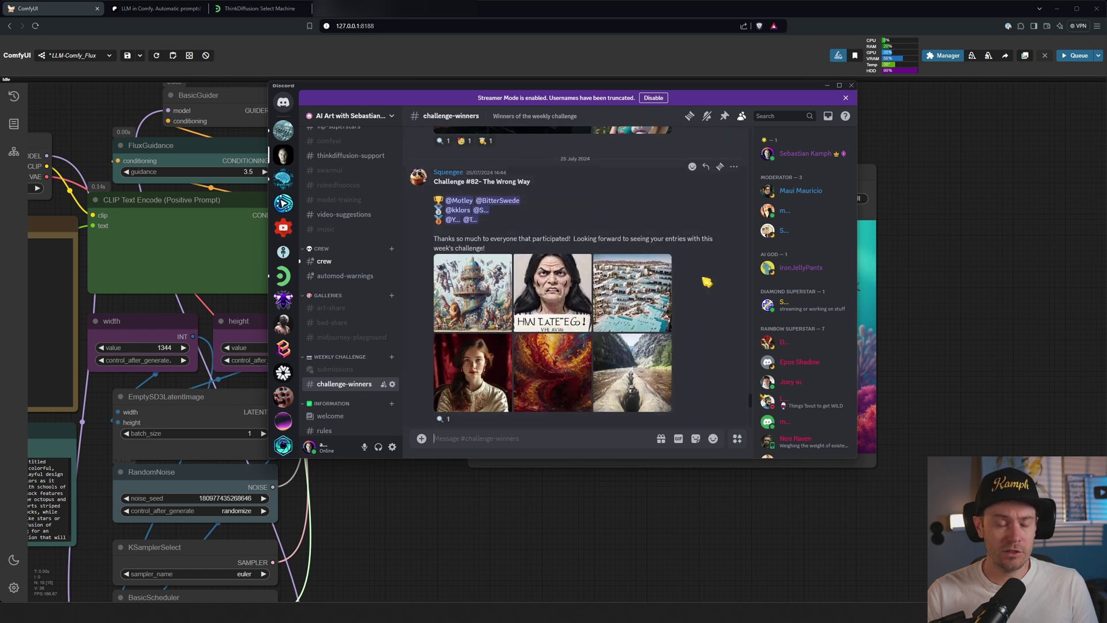
{"action": "scroll", "coordinate": [704, 279], "scroll_direction": "up", "scroll_amount": 3}
{"action": "scroll", "coordinate": [702, 279], "scroll_direction": "up", "scroll_amount": 8}
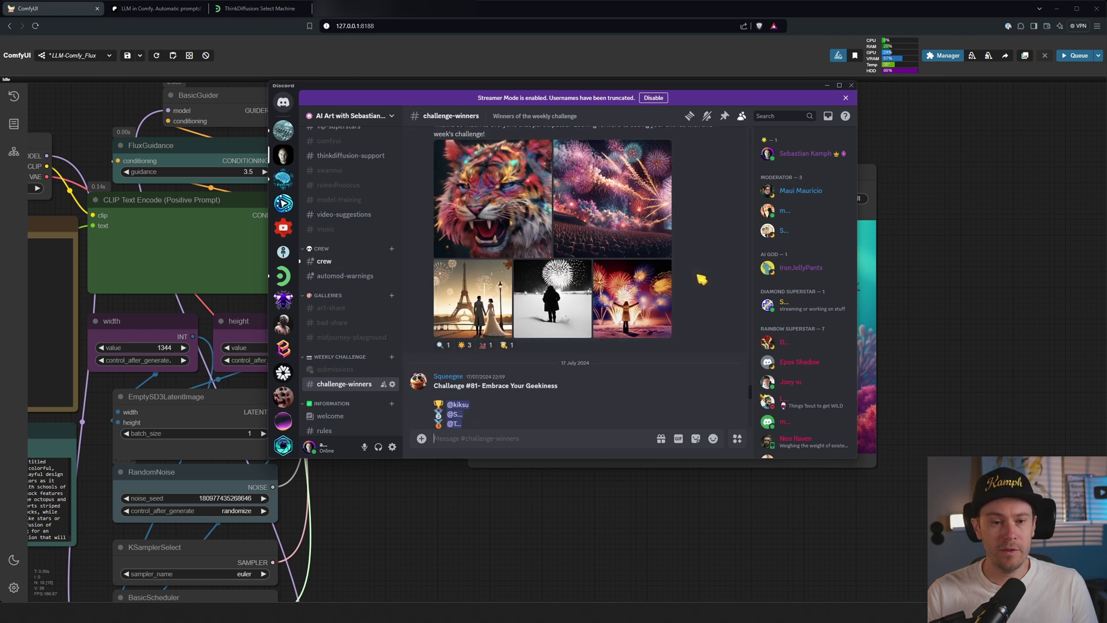
{"action": "scroll", "coordinate": [702, 279], "scroll_direction": "up", "scroll_amount": 10}
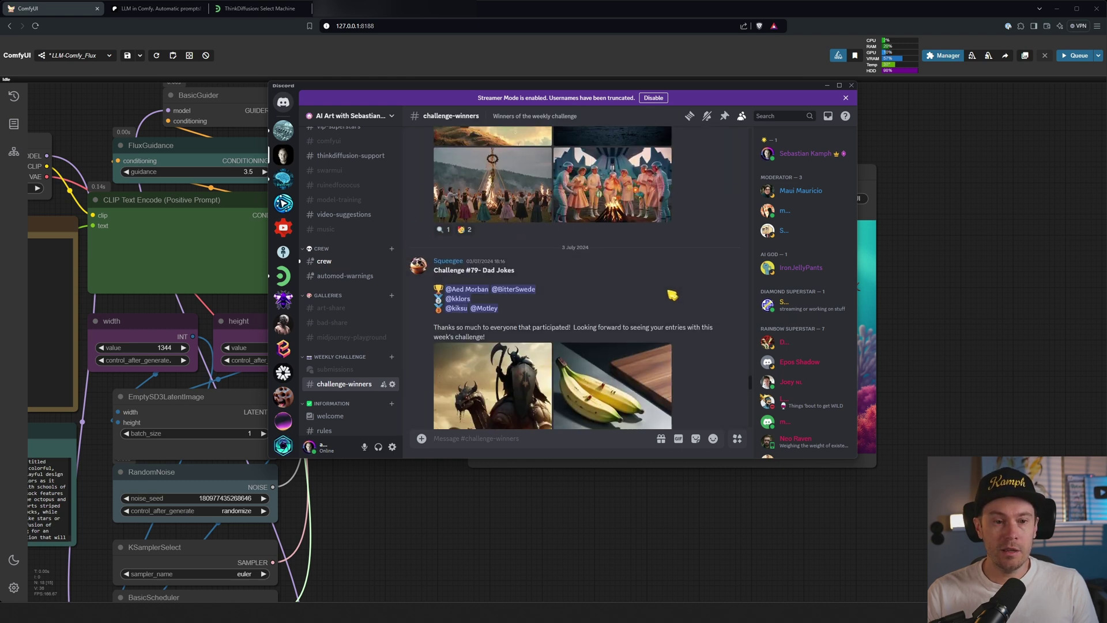
{"action": "scroll", "coordinate": [672, 296], "scroll_direction": "up", "scroll_amount": 10}
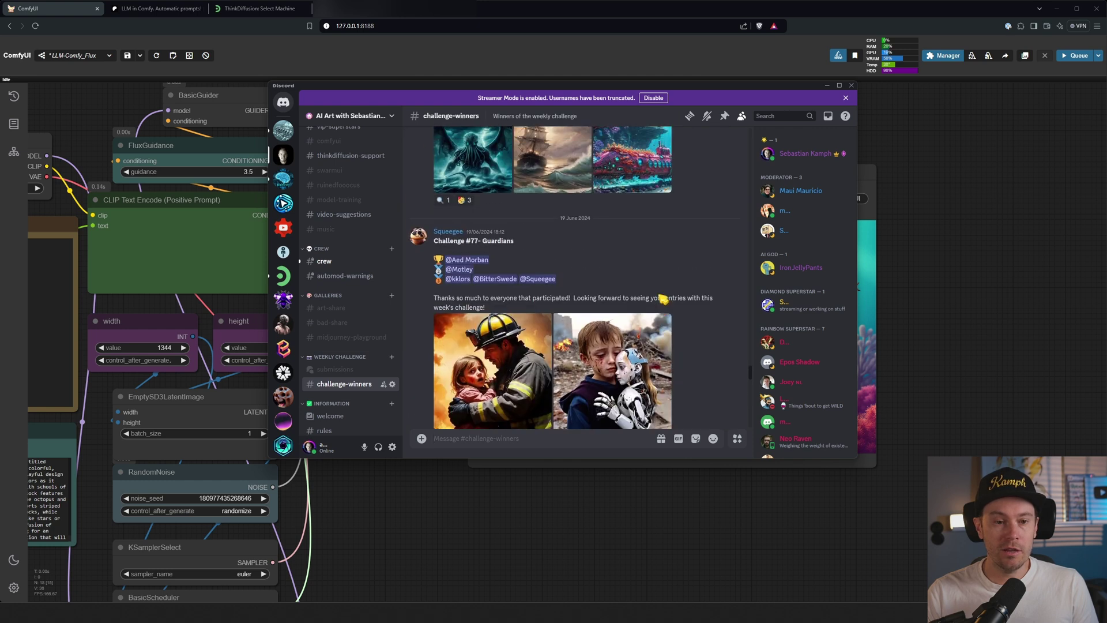
{"action": "scroll", "coordinate": [663, 299], "scroll_direction": "down", "scroll_amount": 3}
{"action": "left_click", "coordinate": [335, 369]}
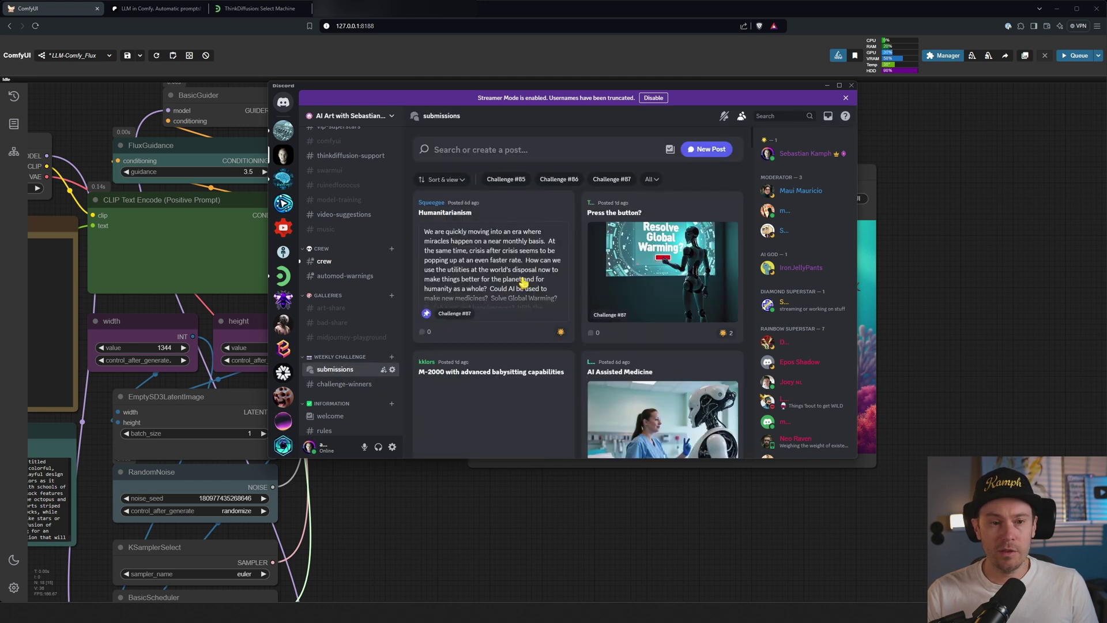
{"action": "left_click", "coordinate": [494, 249]}
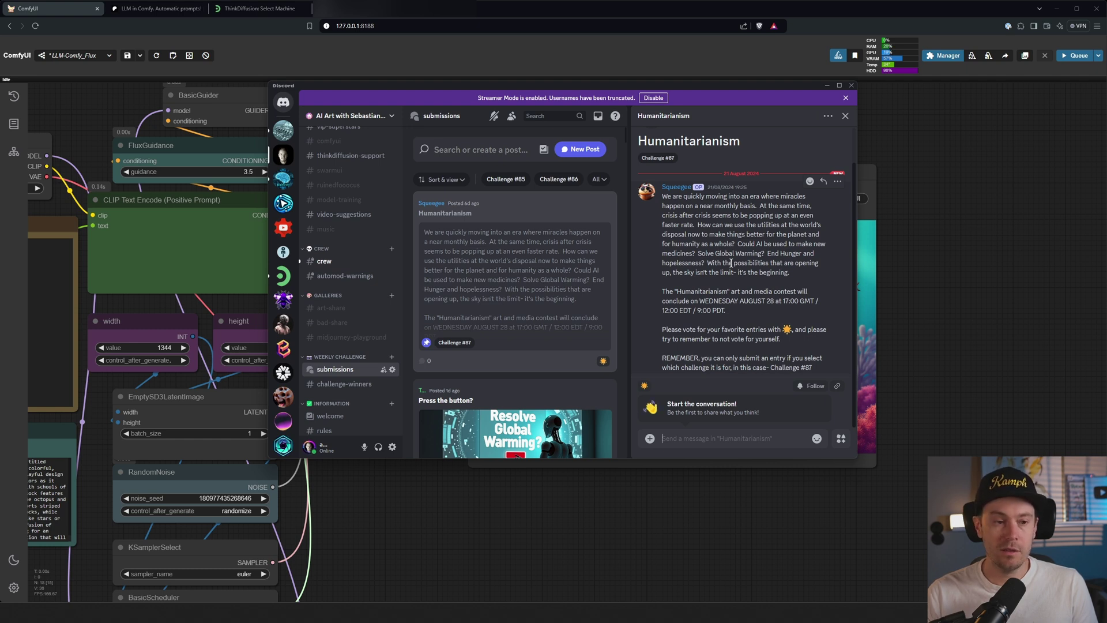
{"action": "key", "text": "alt+Tab"}
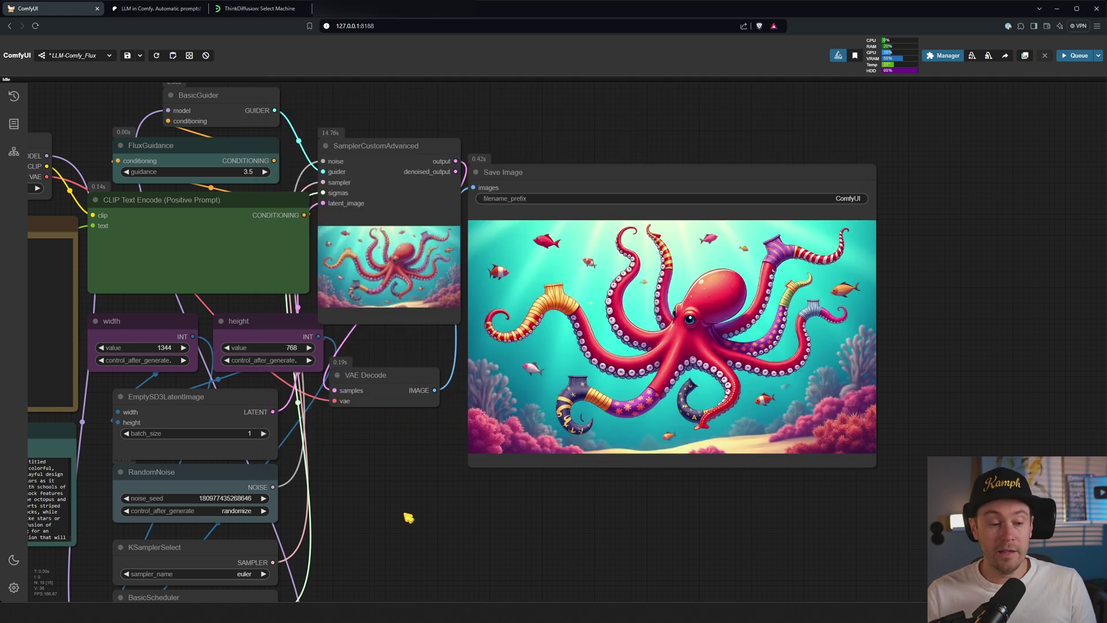